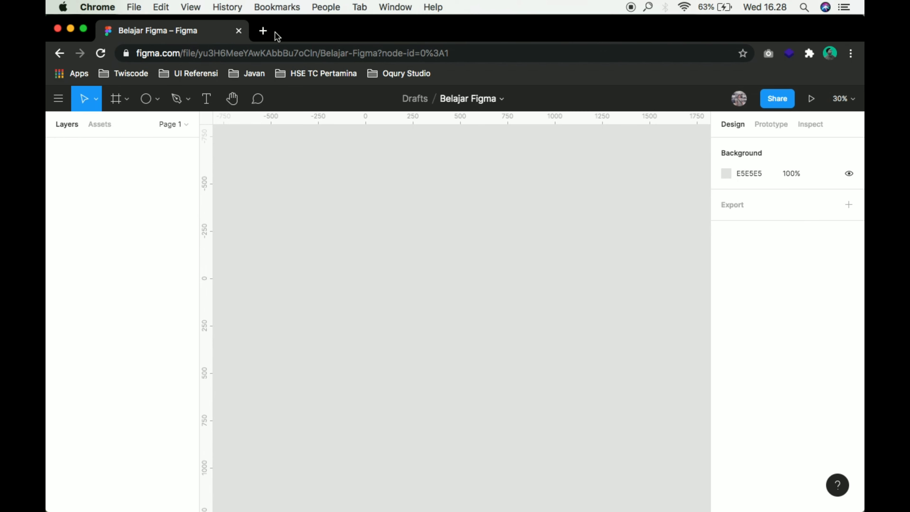
- Search Google for 'prototype adalah' in a new browser tab
click(263, 31)
text(pr)
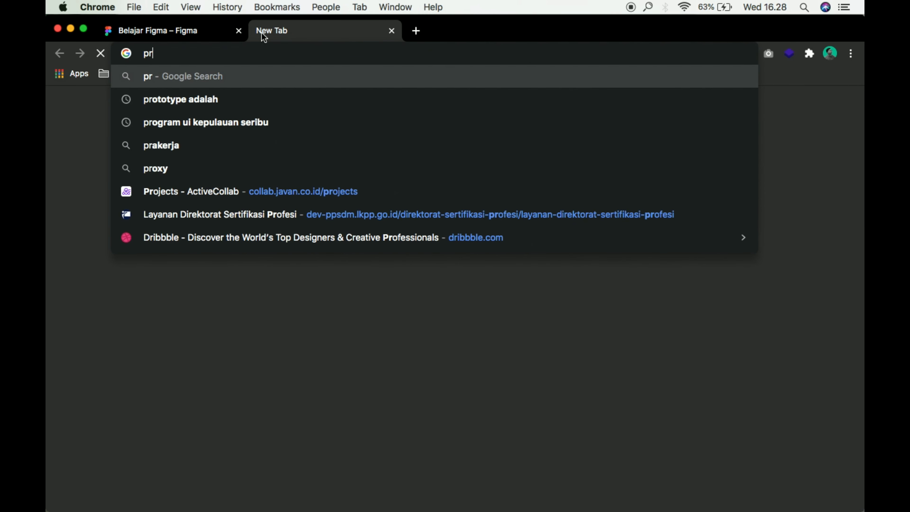
text(otot)
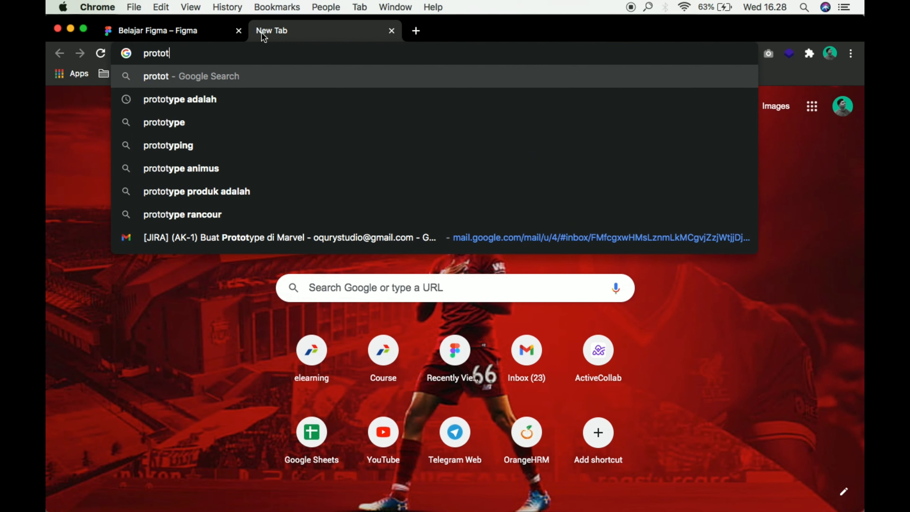
key(Down)
key(Return)
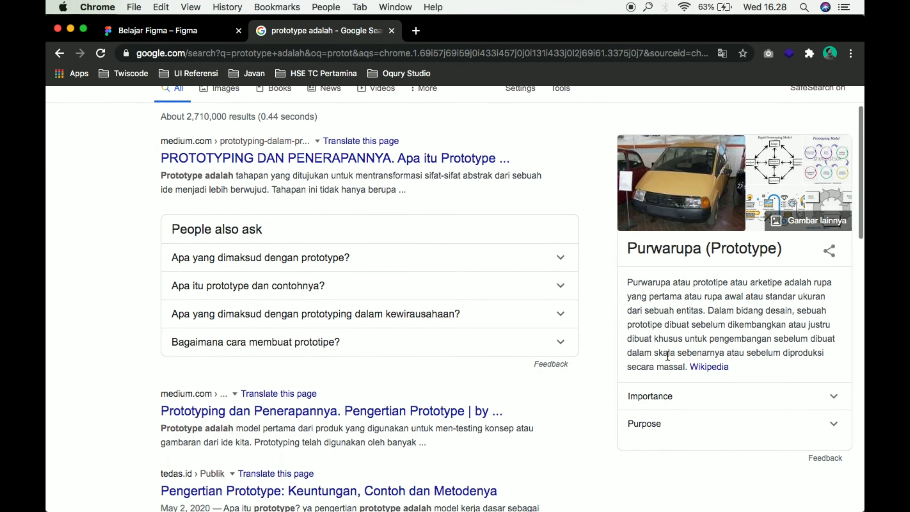
- Read the Wikipedia definition of prototype, then close the search tab
scroll(667, 354, down, 5)
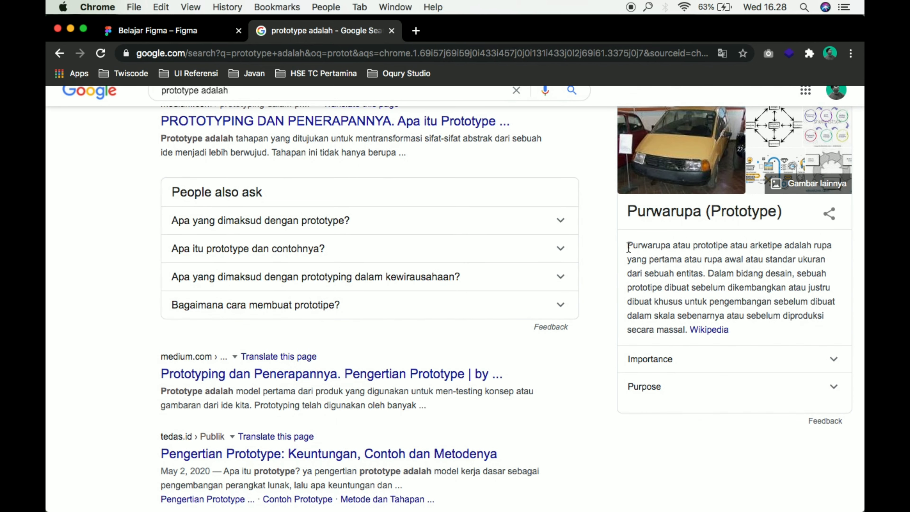
drag(628, 248, 762, 320)
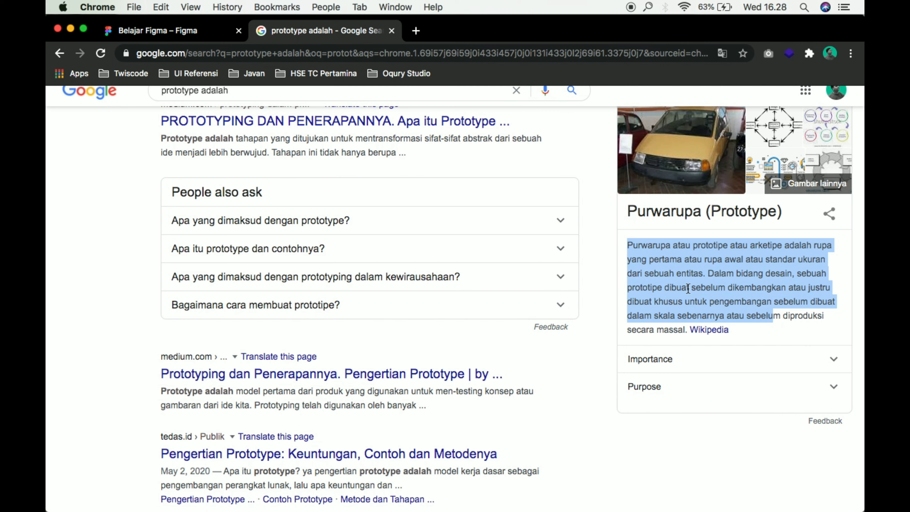
click(687, 288)
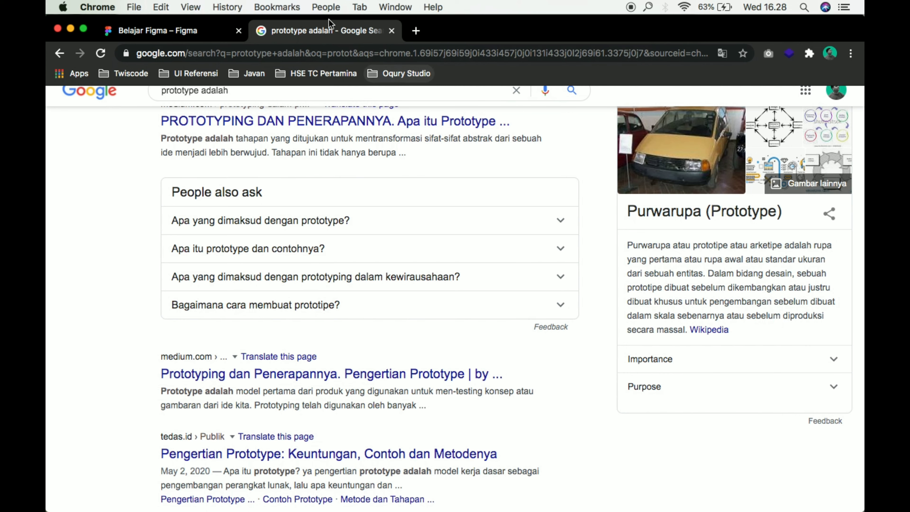
scroll(344, 155, up, 3)
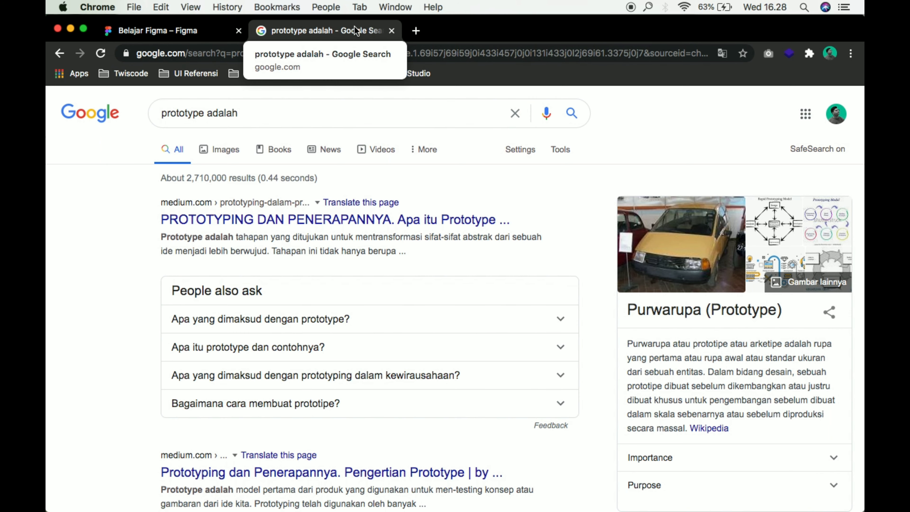
click(391, 31)
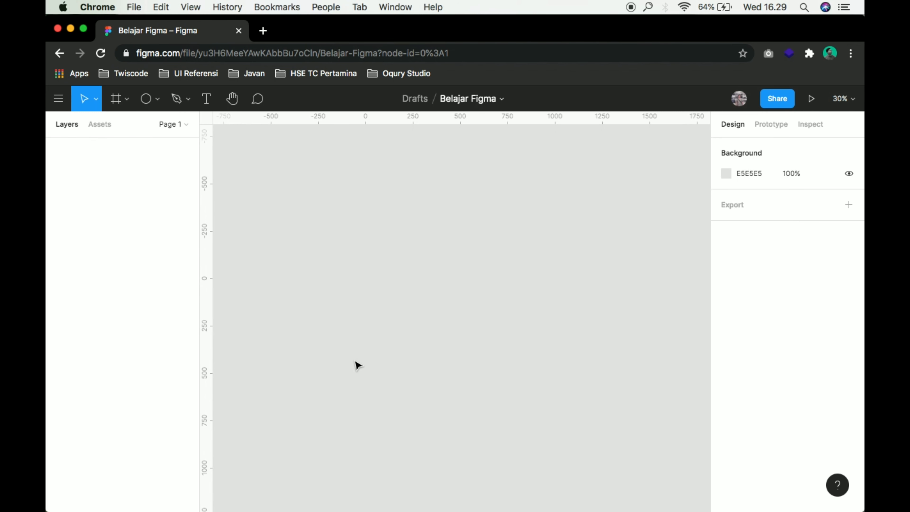
- Create a 1440×1024 Desktop preset frame, Desktop - 1, on the empty canvas
click(115, 98)
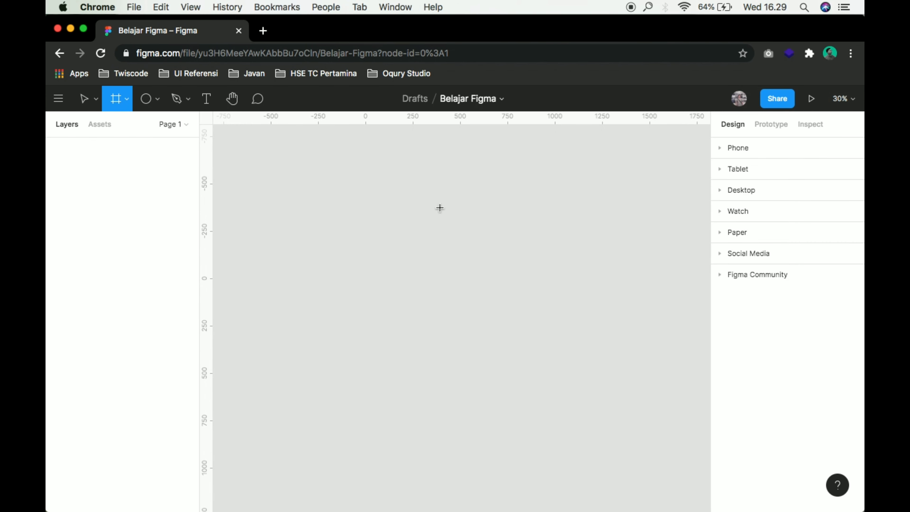
click(720, 190)
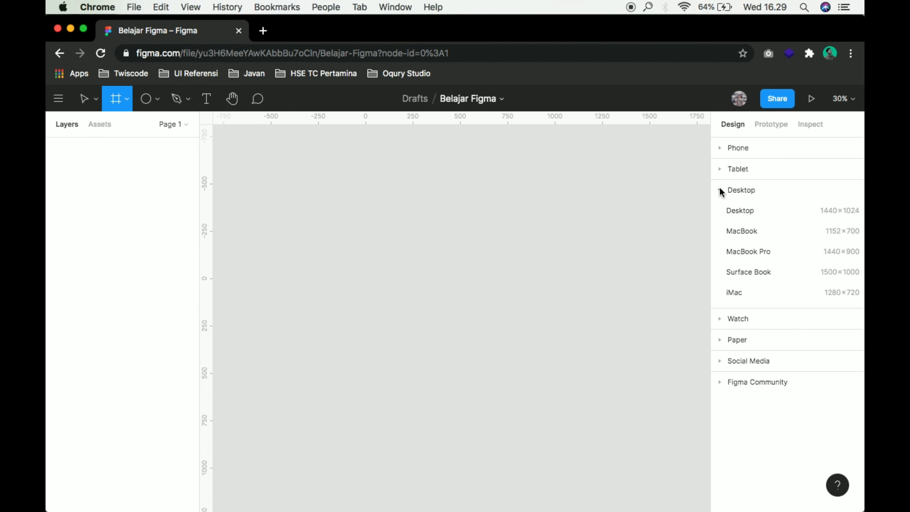
click(740, 210)
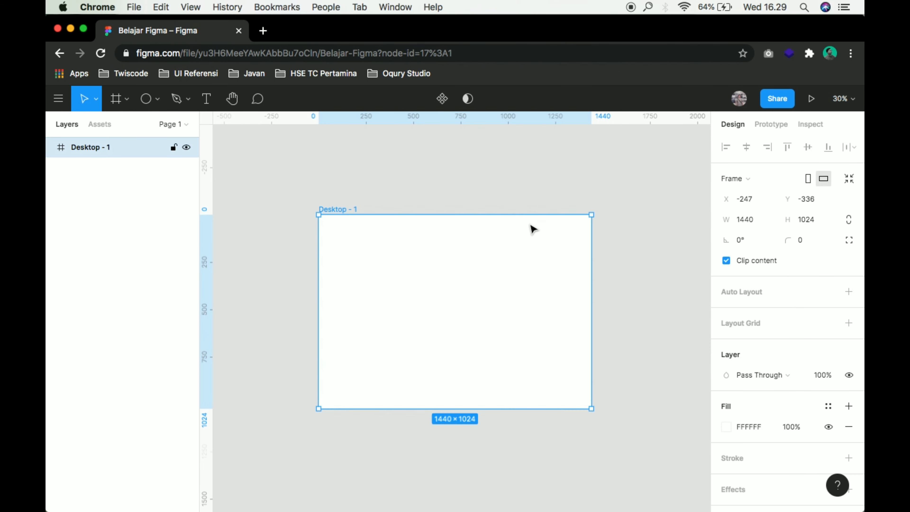
click(638, 281)
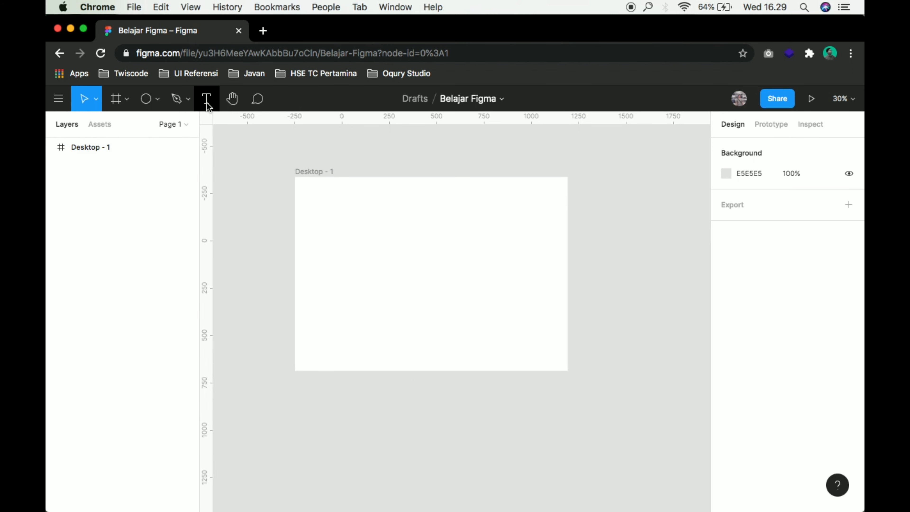
click(317, 172)
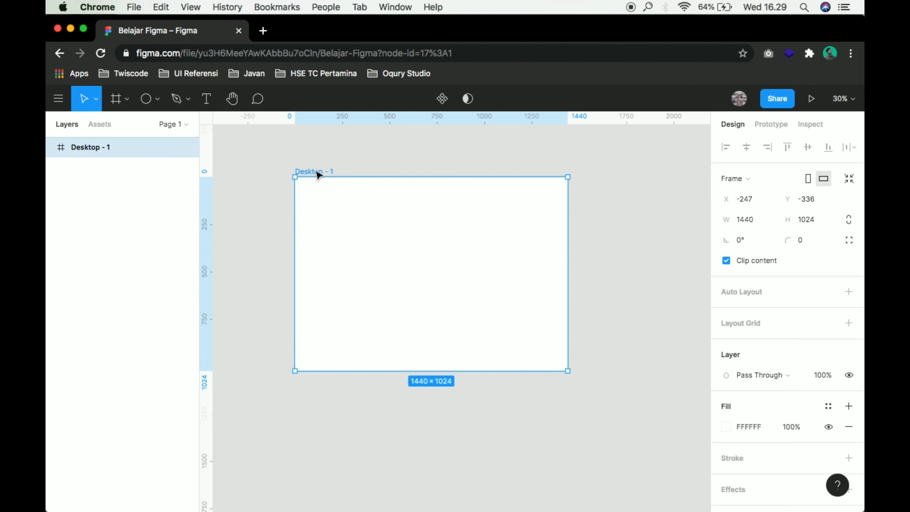
click(279, 157)
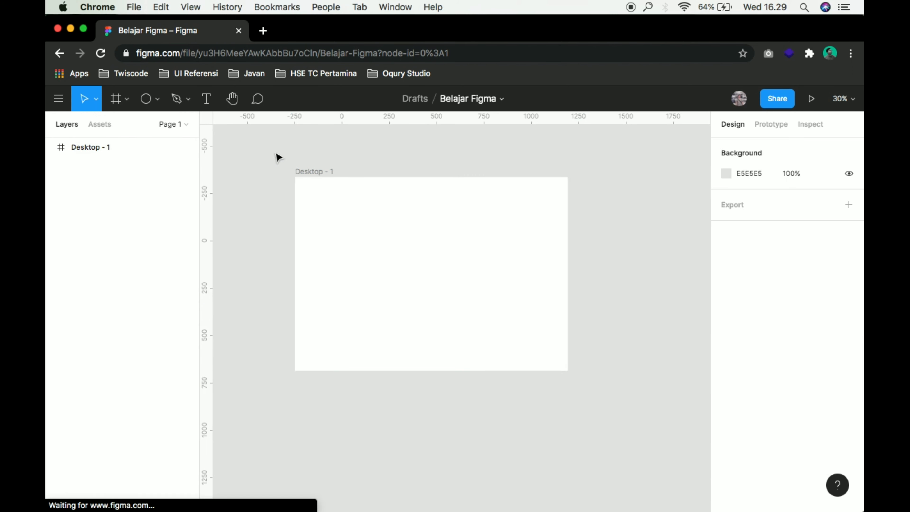
- Add a text layer reading 'layar 1' inside the frame
click(207, 99)
click(365, 232)
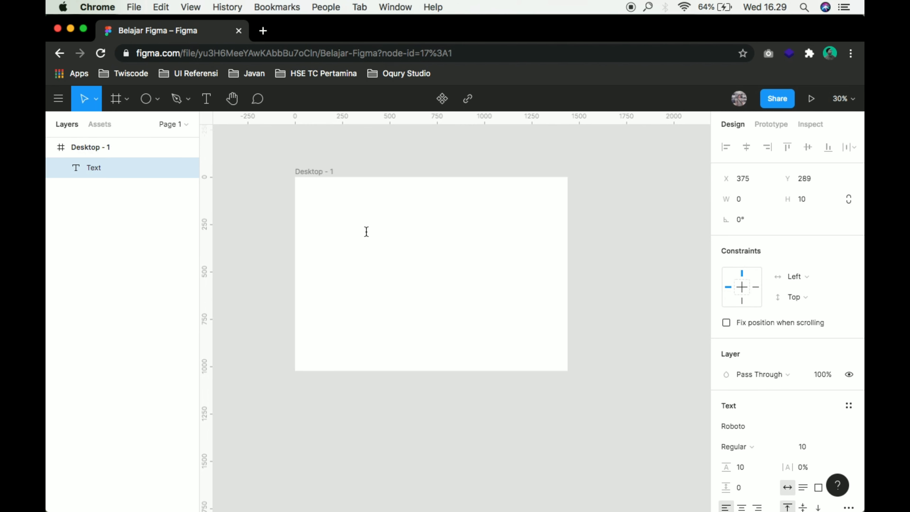
text(layar)
text( 1)
- Set 'layar 1' to font size 144 and move it to the frame's top centre
scroll(820, 400, down, 3)
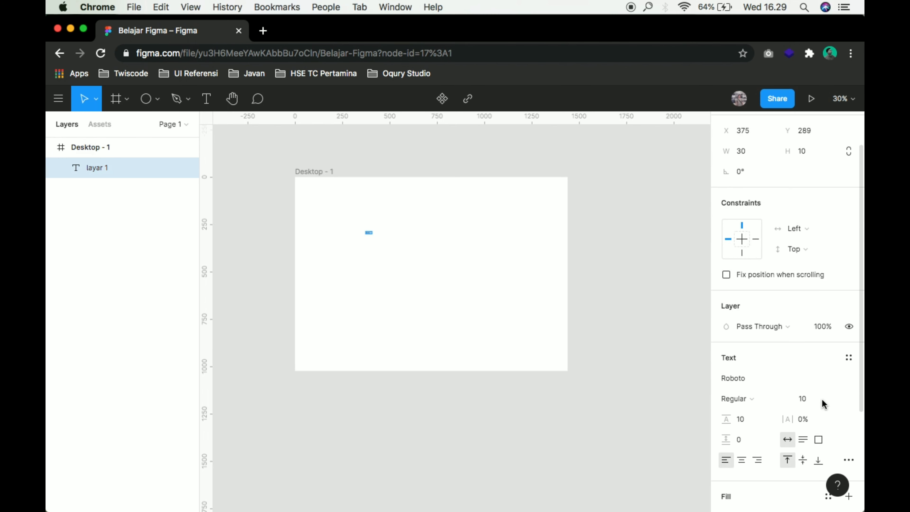
scroll(834, 323, down, 3)
click(836, 328)
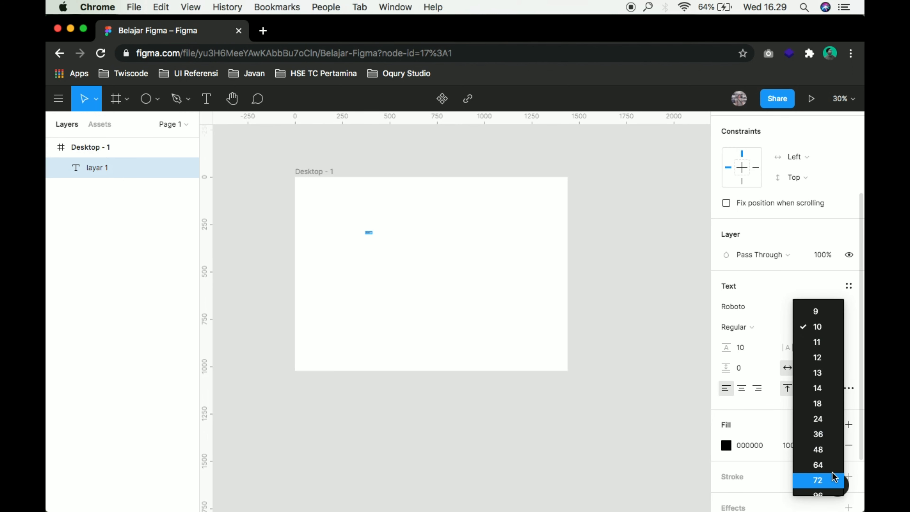
click(818, 467)
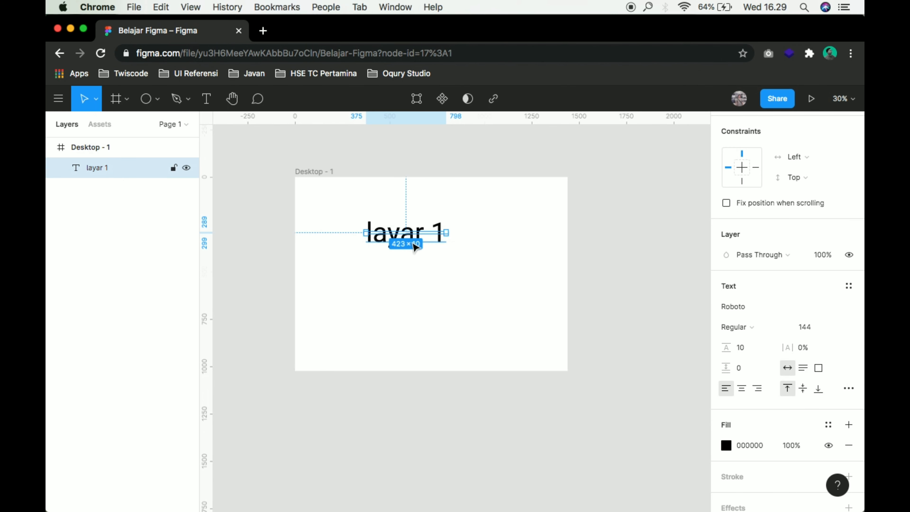
drag(411, 229, 438, 251)
click(306, 172)
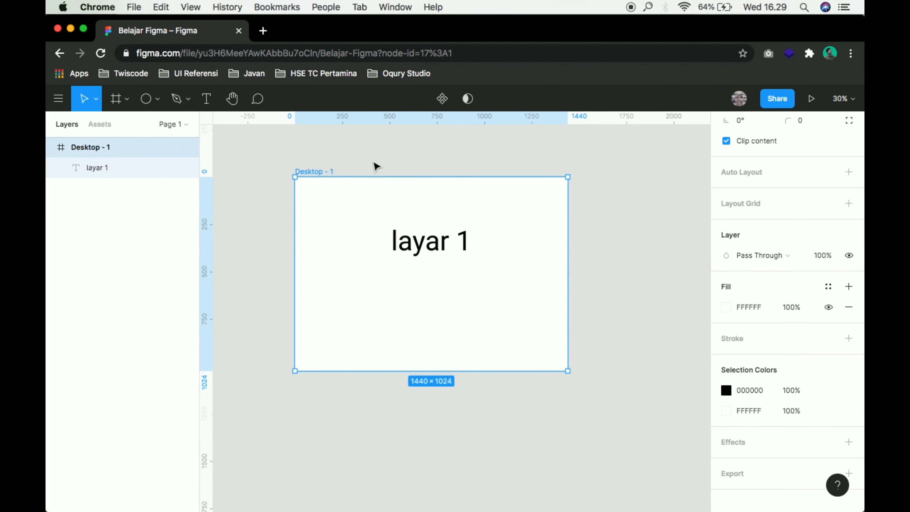
click(233, 136)
click(157, 101)
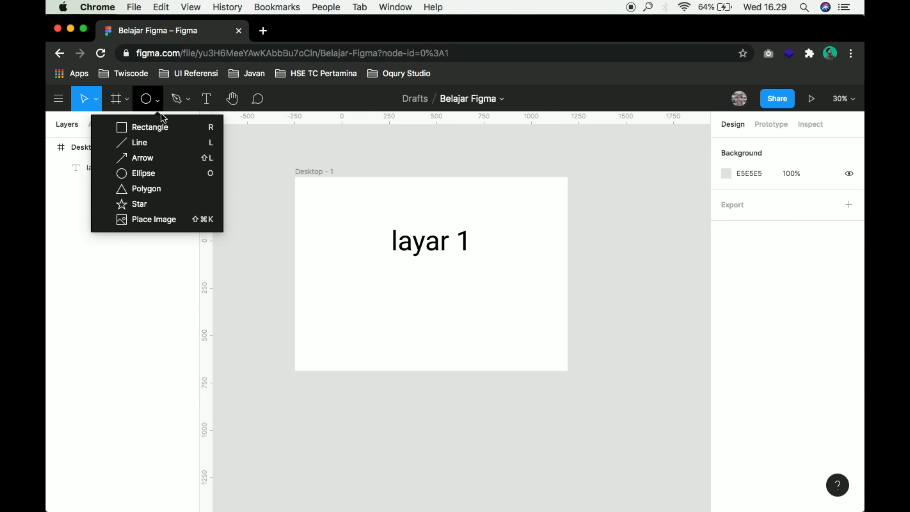
- Draw a grey 720×146 rectangle below the heading
click(158, 129)
drag(360, 285, 497, 313)
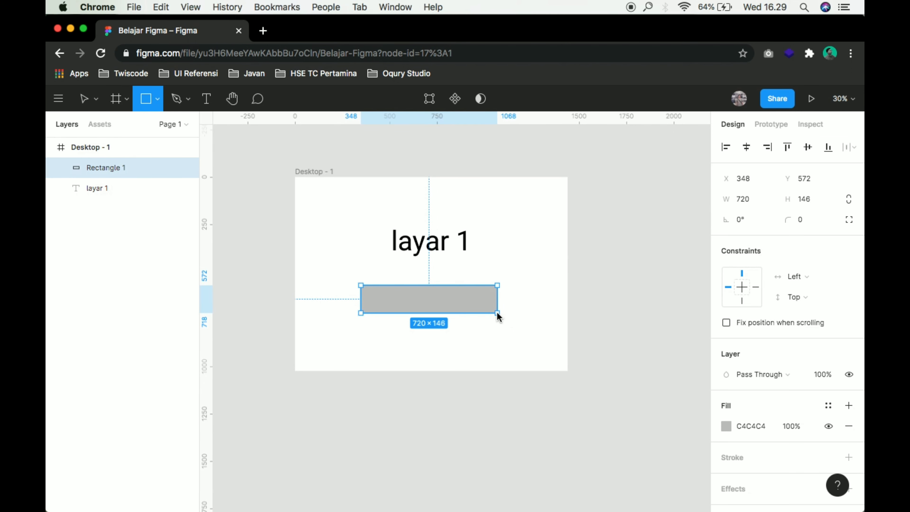
click(572, 318)
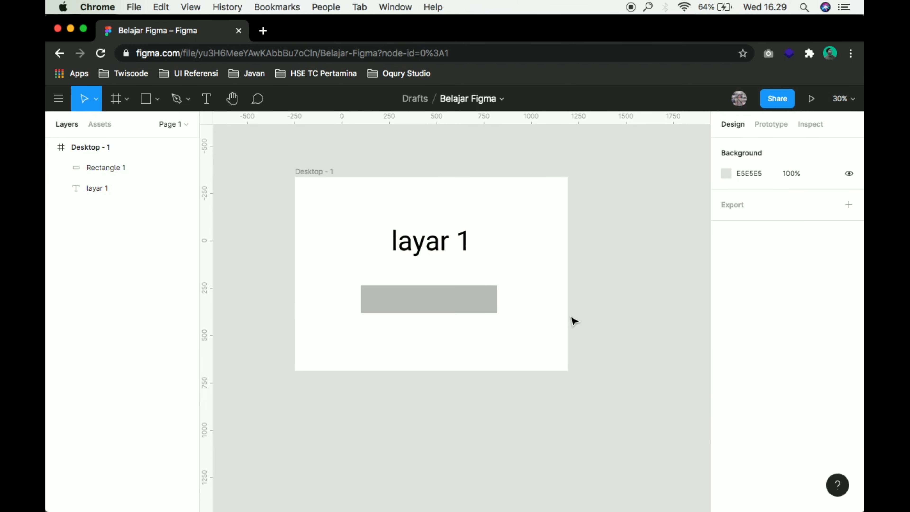
click(459, 302)
key(Escape)
- Copy the 'layar 1' text and place the duplicate onto the rectangle
click(431, 242)
key(ctrl+c)
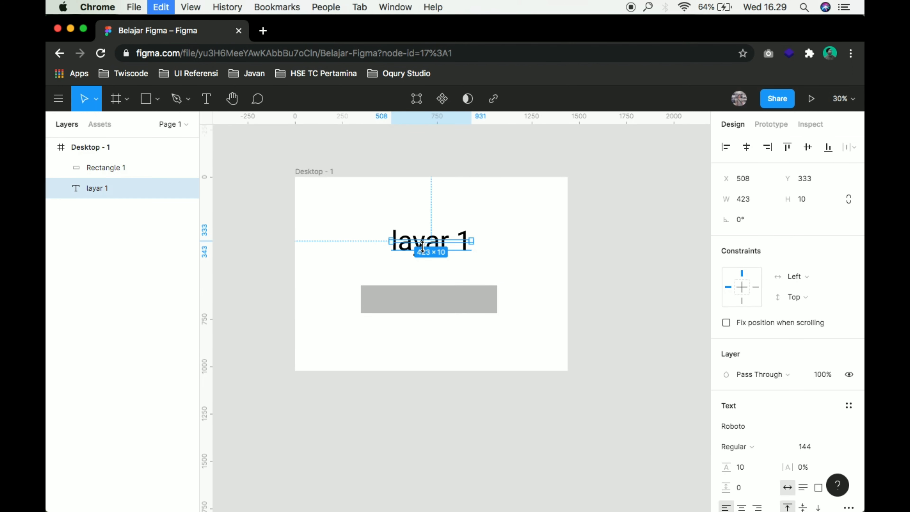
key(ctrl+v)
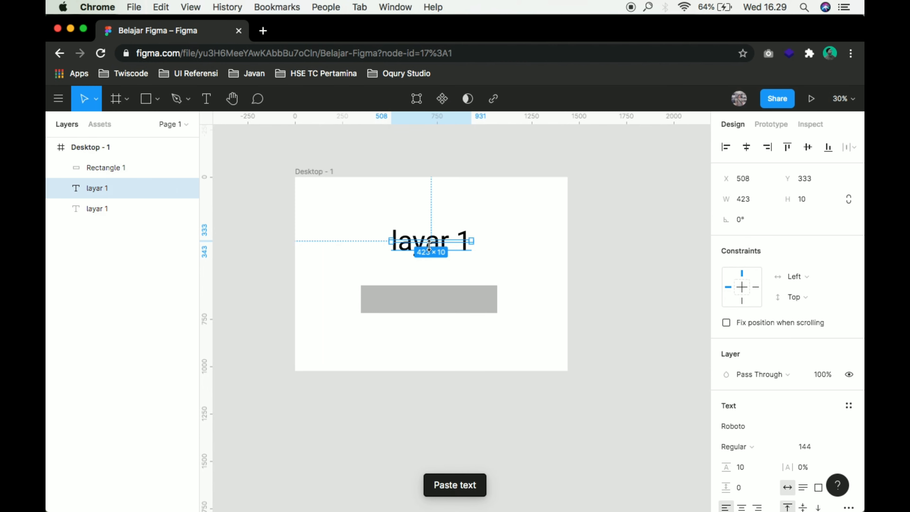
drag(433, 253, 431, 311)
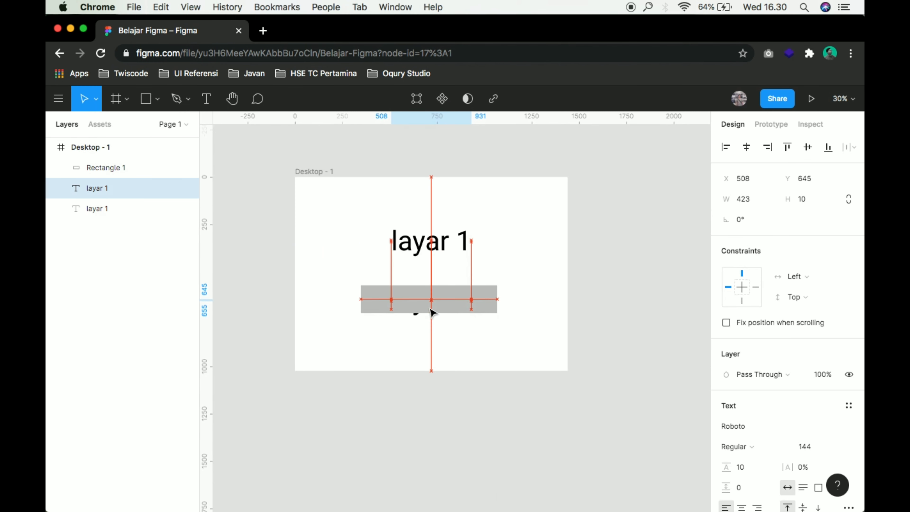
click(466, 344)
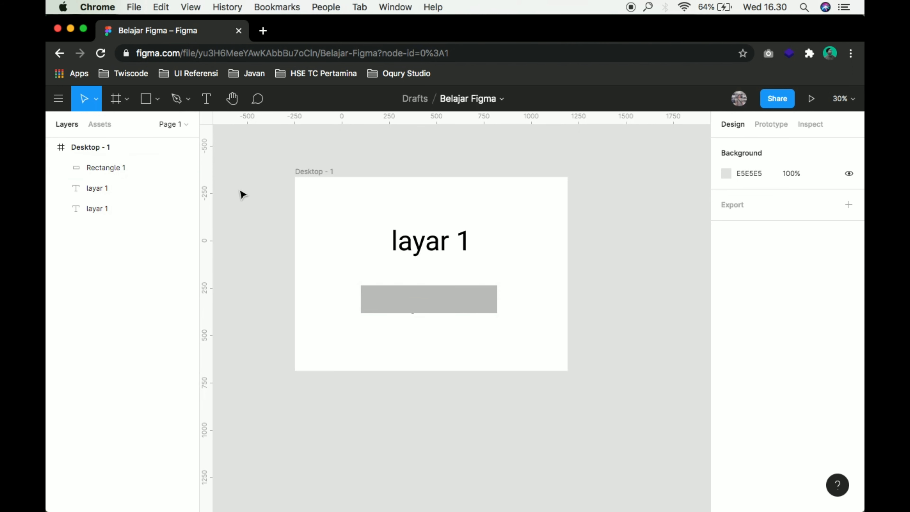
- Move the copied text layer above Rectangle 1 in the layer stack
click(128, 166)
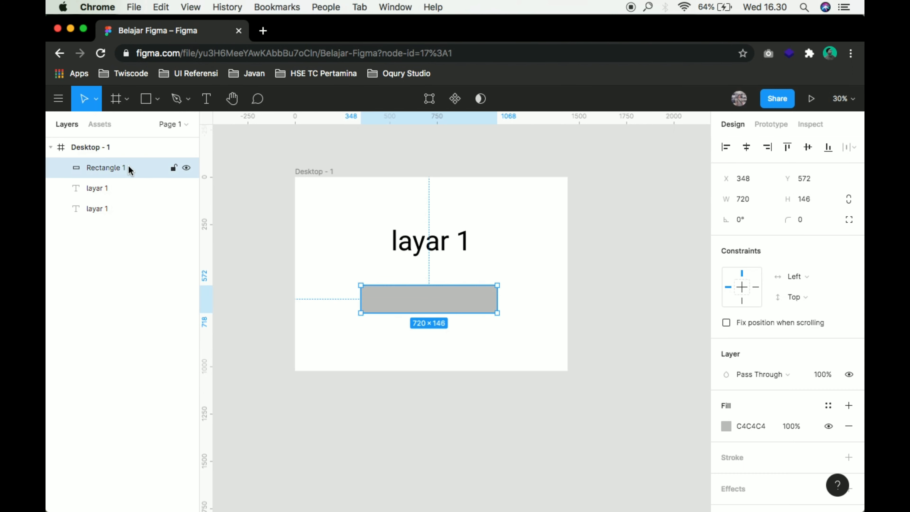
click(110, 187)
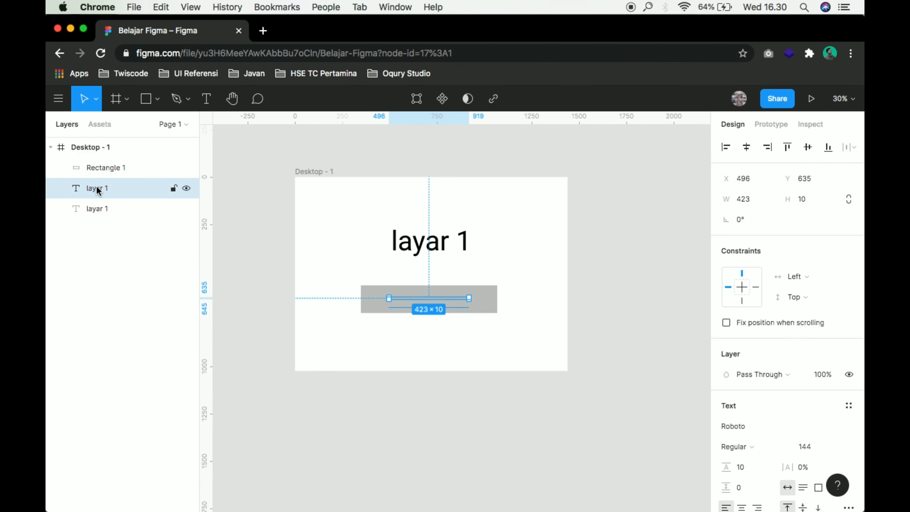
drag(96, 188, 98, 162)
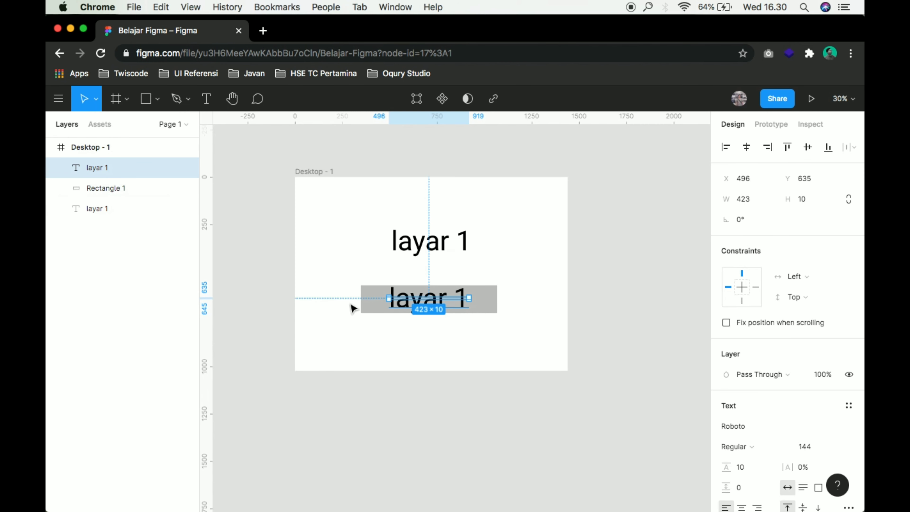
- Change the button label to 'Menuju Layar 2' at font size 64
double_click(415, 309)
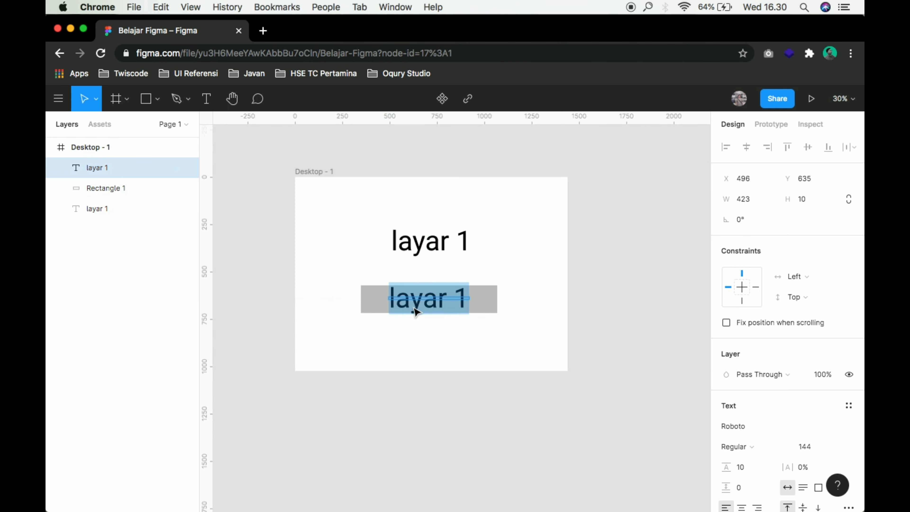
text(m)
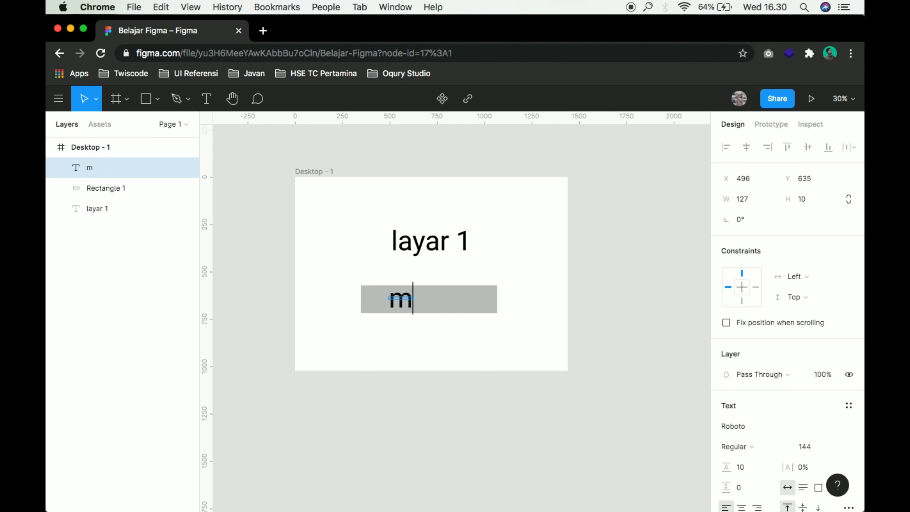
text(enuju l)
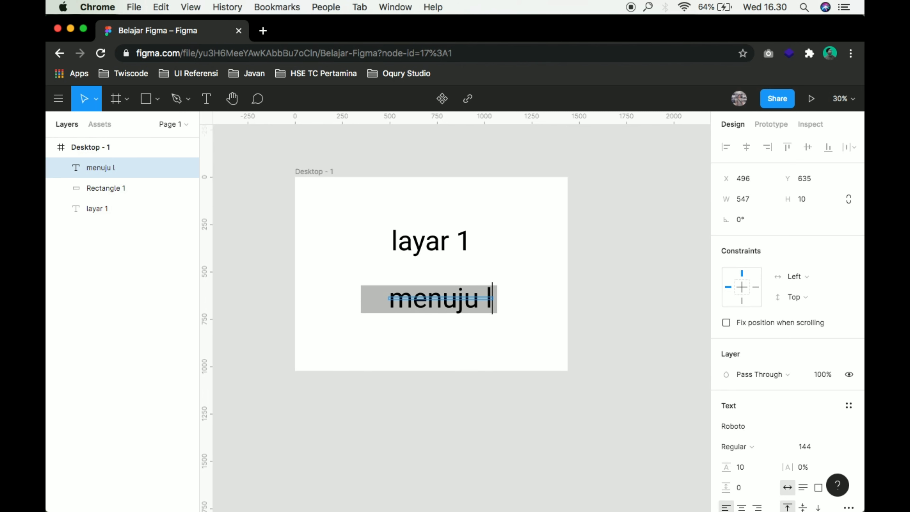
key(BackSpace)
key(BackSpace)
key(BackSpace)
key(BackSpace)
key(BackSpace)
key(BackSpace)
key(BackSpace)
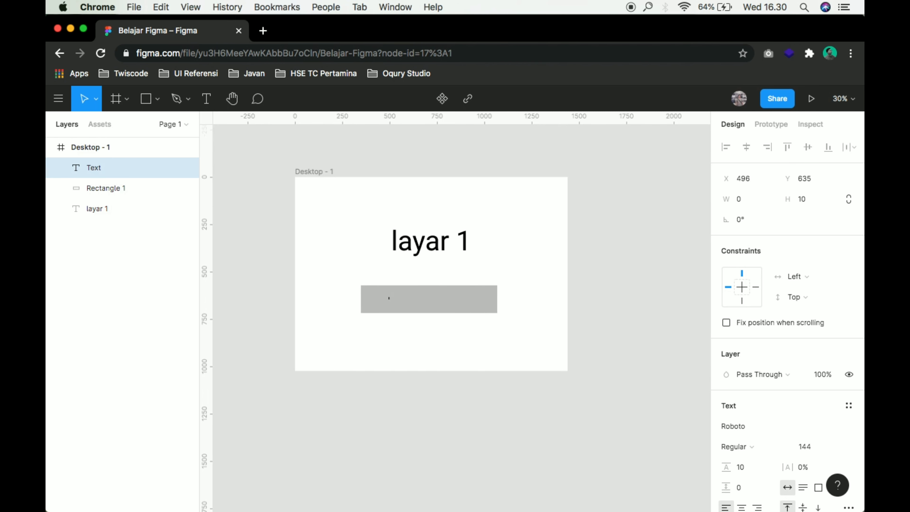
text(Men)
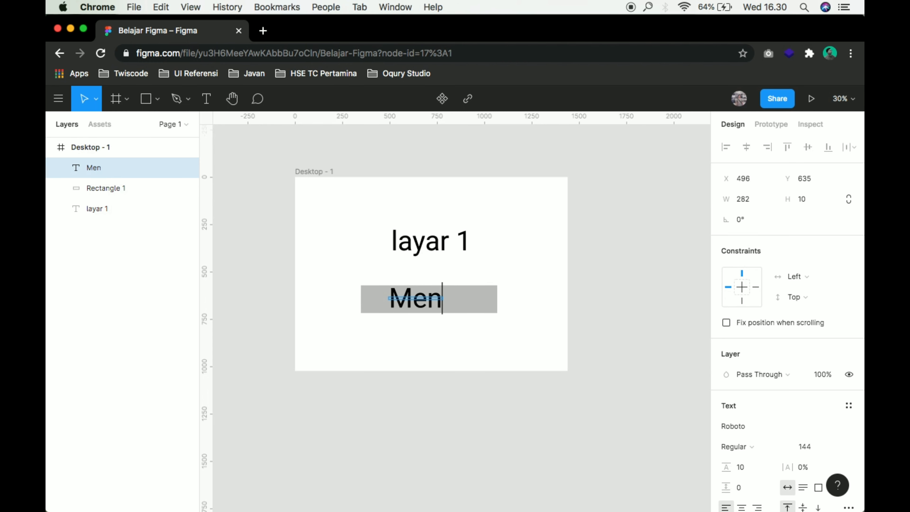
text(uju )
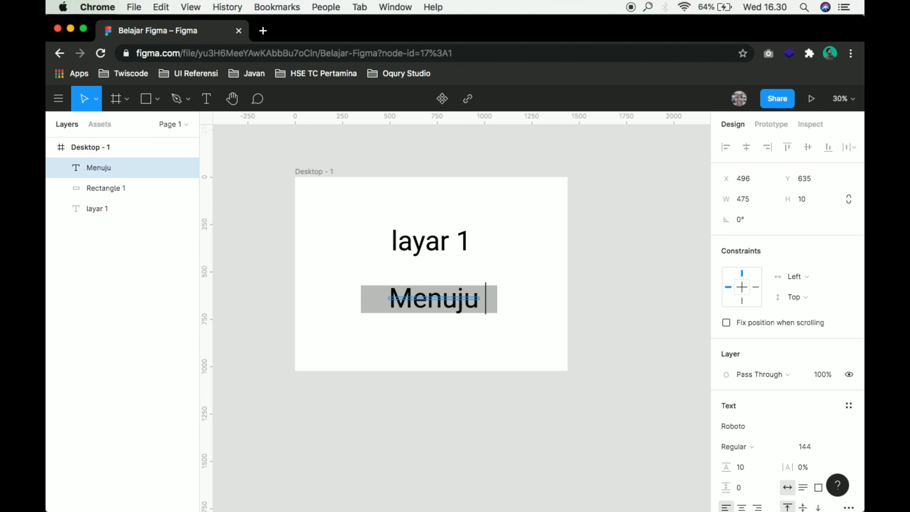
text(Layar)
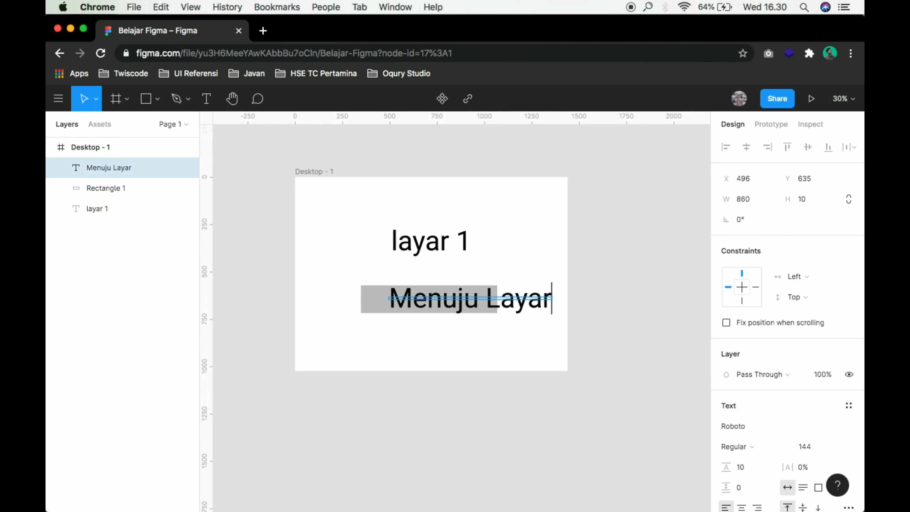
text( 2)
key(super+a)
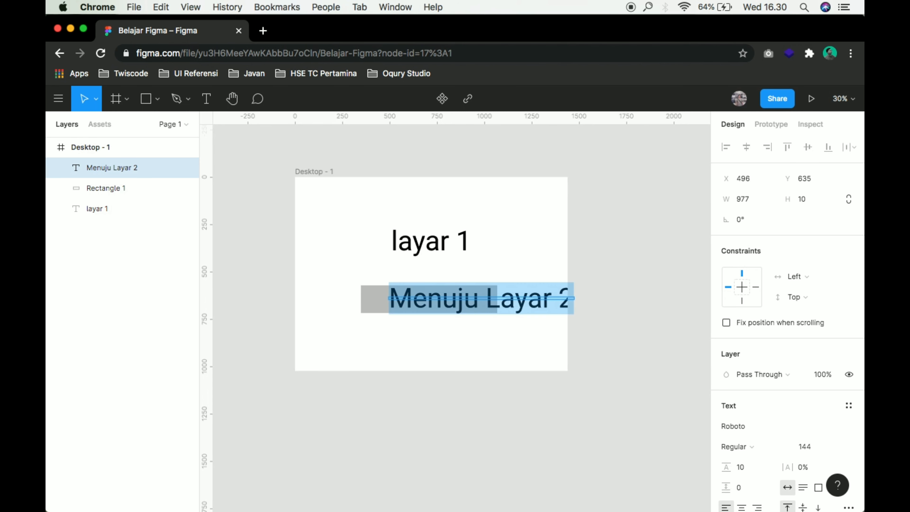
click(832, 446)
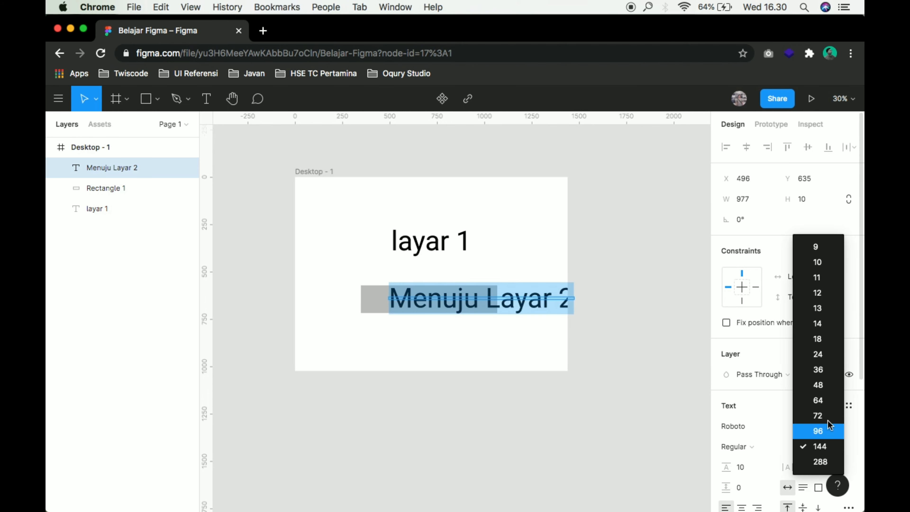
click(824, 401)
click(456, 335)
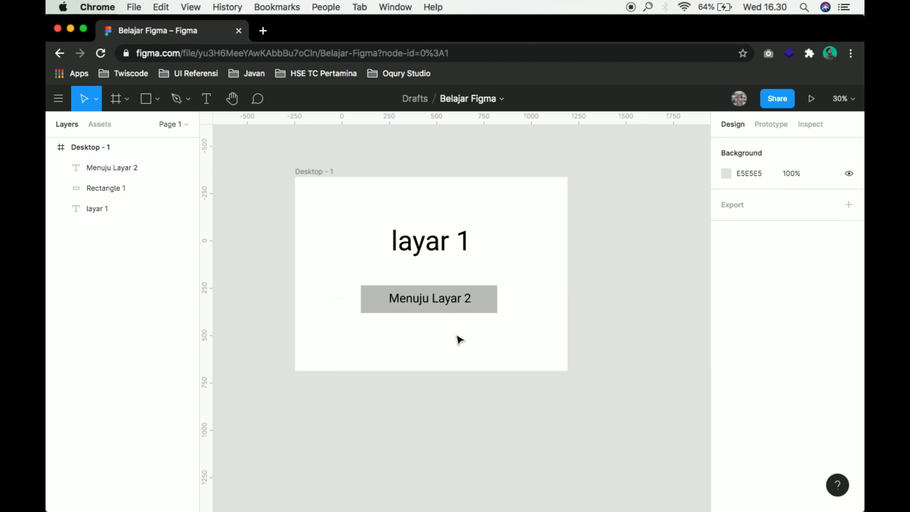
click(446, 250)
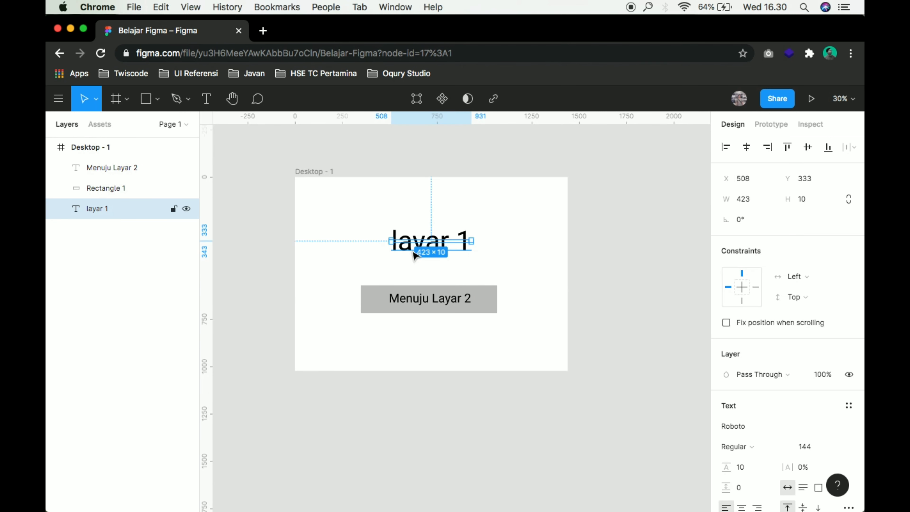
- Capitalise the heading's first letter to read 'Layar 1' and recentre it above the button
key(Return)
key(Left)
key(Left)
key(Left)
key(Left)
key(Left)
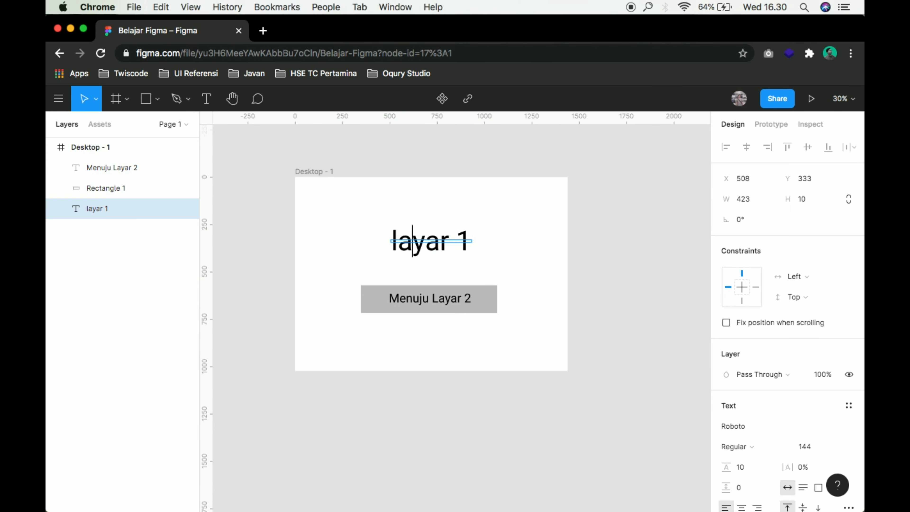
key(Left)
key(BackSpace)
text(L)
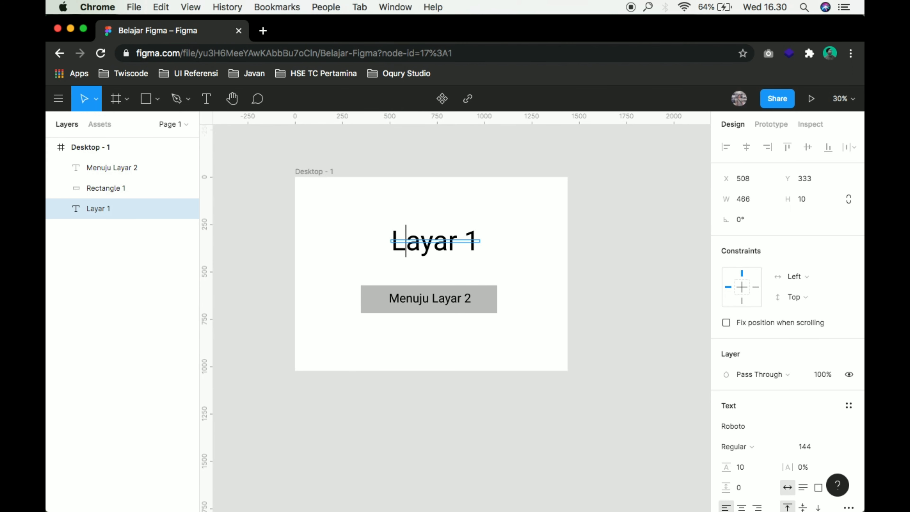
click(534, 243)
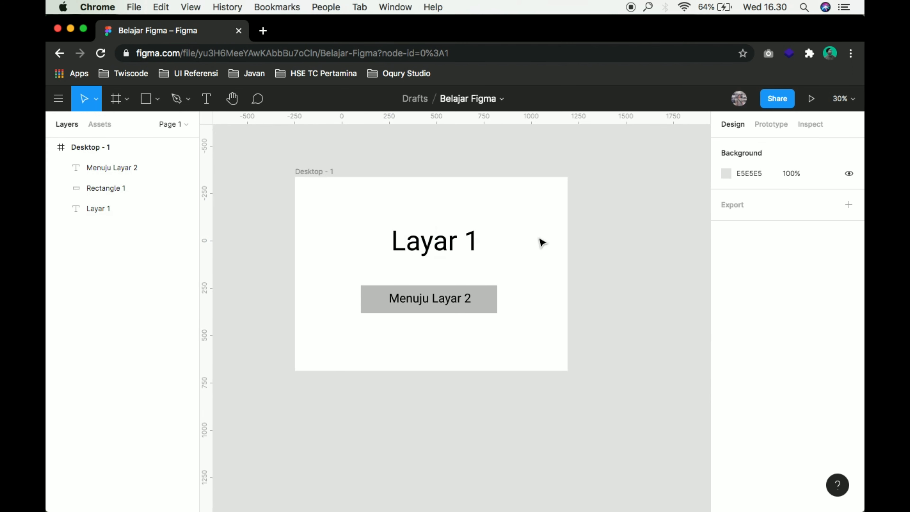
click(444, 253)
drag(444, 253, 440, 252)
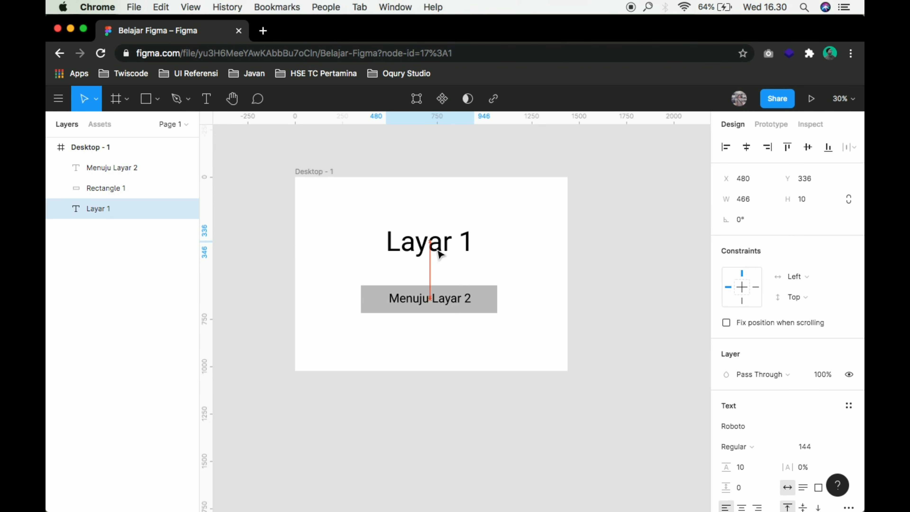
click(336, 211)
- Duplicate Desktop - 1 as Desktop - 2 and change its heading to 'Layar 2'
click(321, 173)
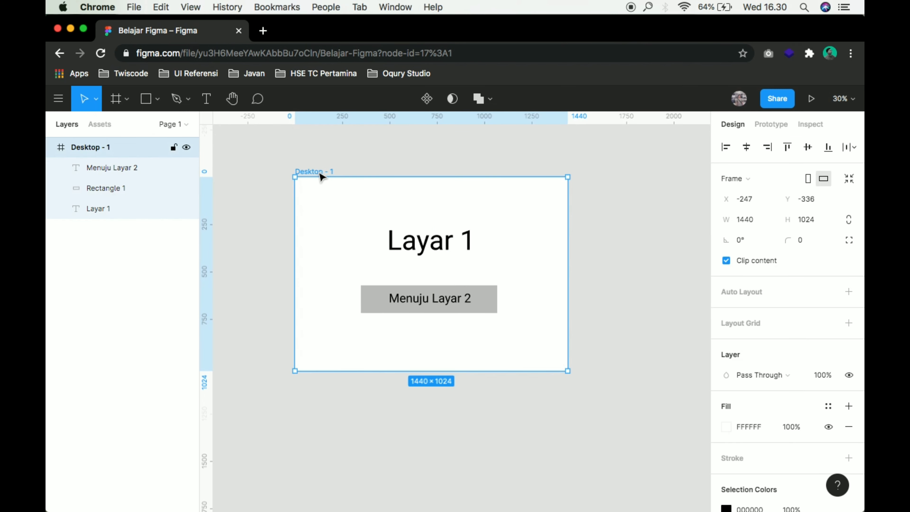
key(super+c)
key(super+v)
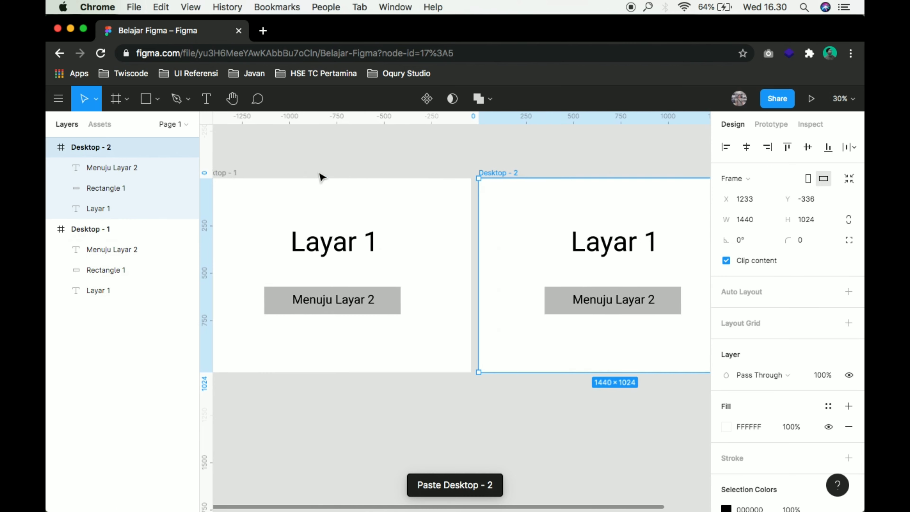
double_click(524, 242)
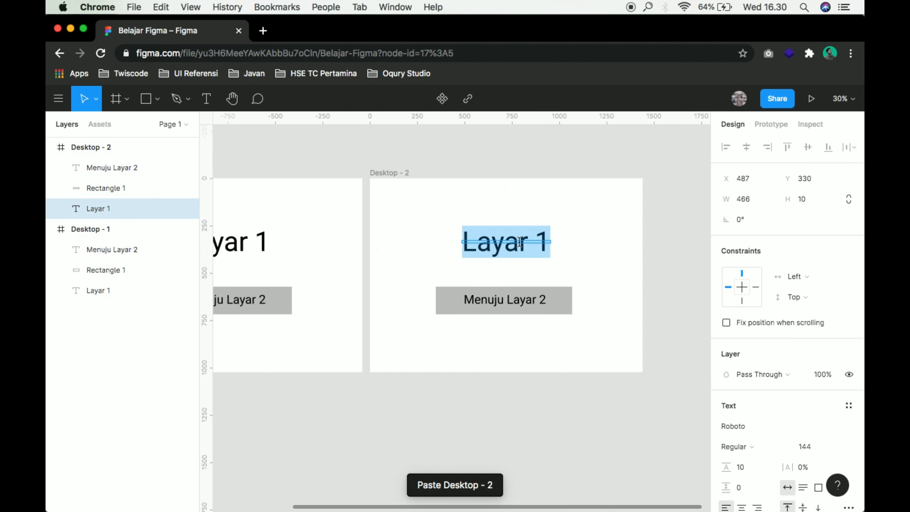
key(Right)
key(BackSpace)
text(2)
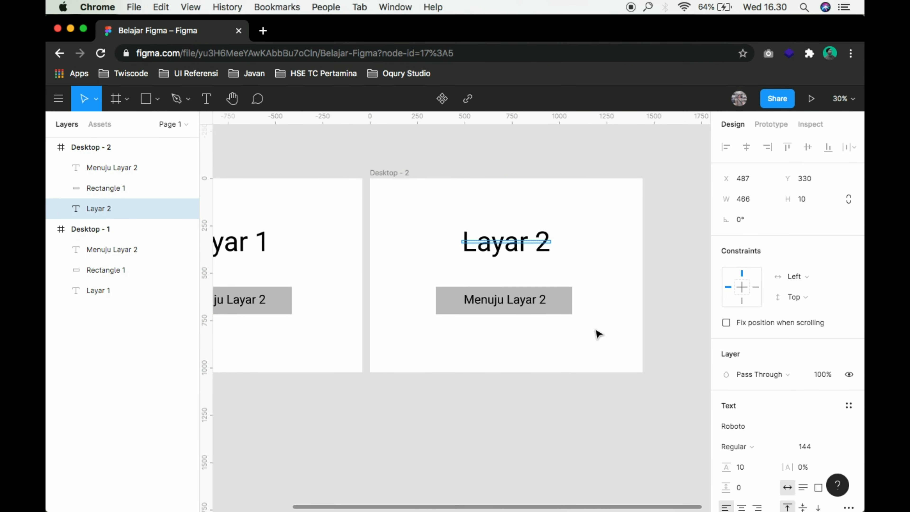
click(598, 333)
- Change the Desktop - 2 button label to 'Menuju Layar 1'
click(565, 305)
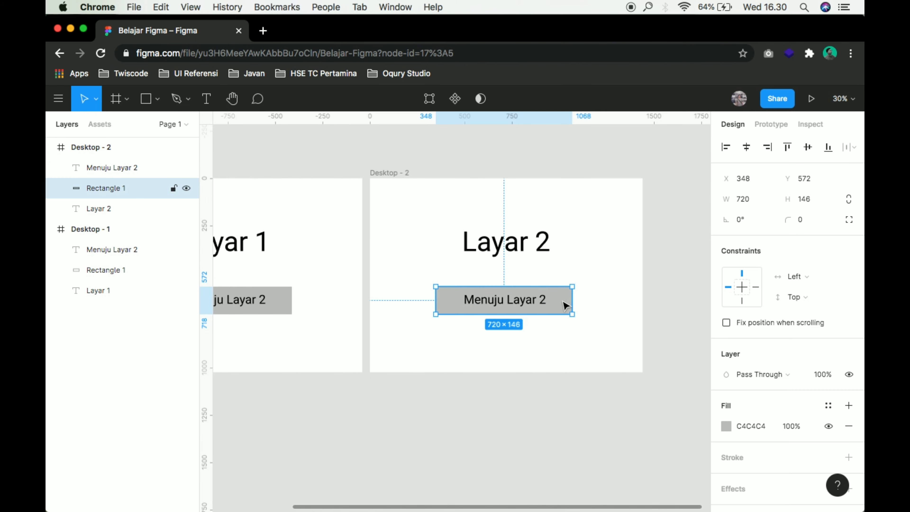
double_click(526, 310)
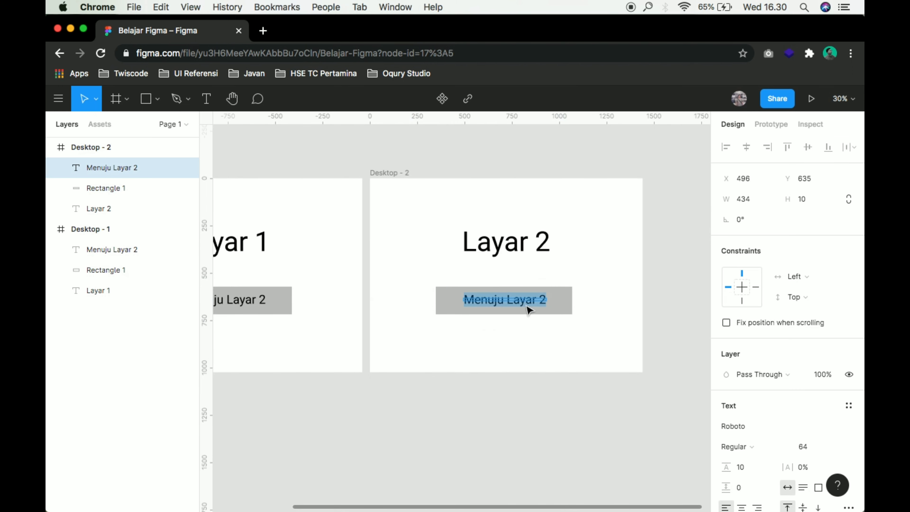
key(BackSpace)
text(1)
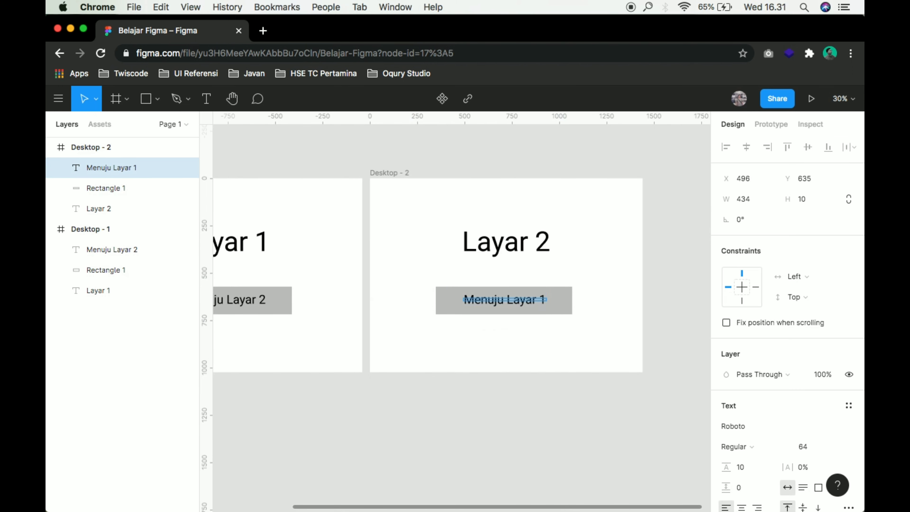
key(Escape)
click(543, 340)
click(569, 305)
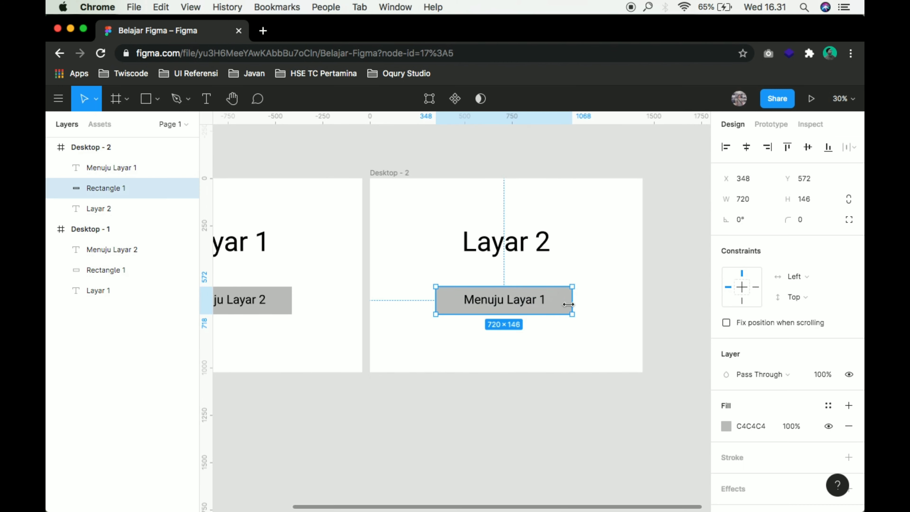
shift+click(533, 302)
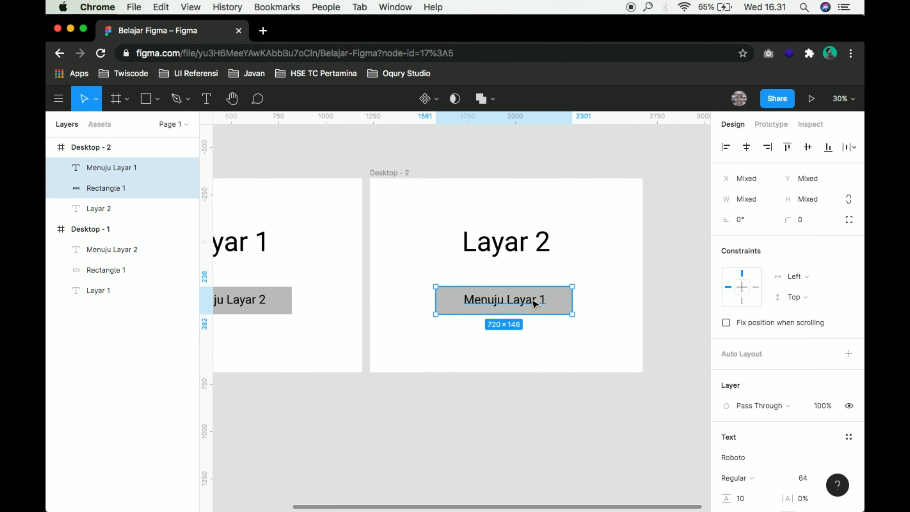
- Duplicate the button below the original and relabel it 'Menuju gambar'
key(super+c)
key(super+v)
drag(533, 304, 534, 337)
scroll(534, 337, down, 2)
scroll(539, 309, down, 1)
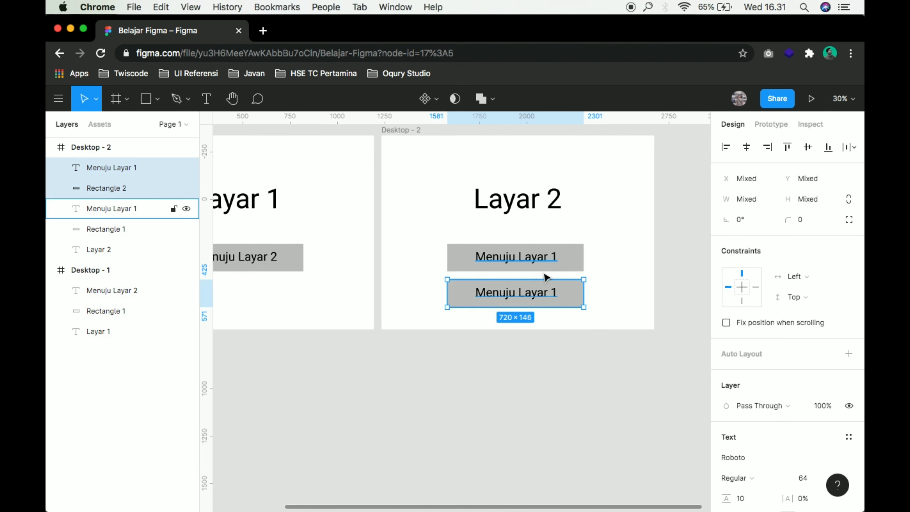
double_click(538, 297)
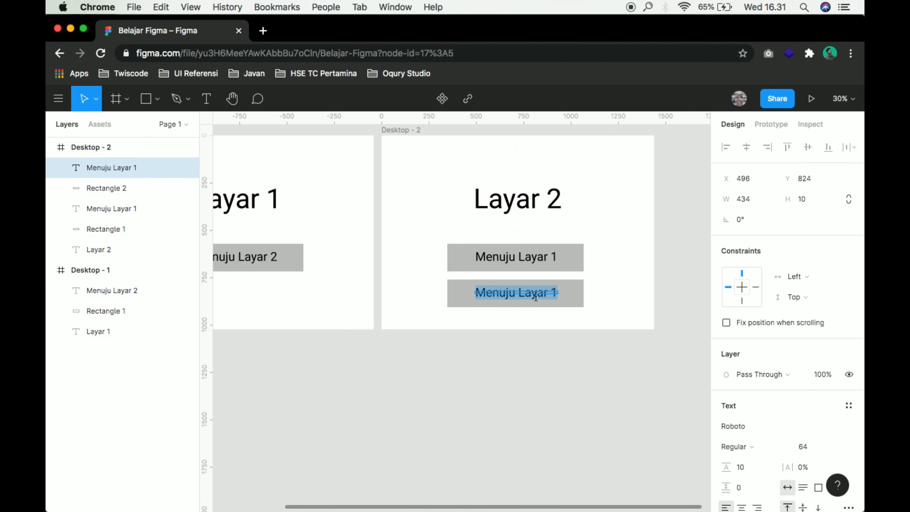
key(Right)
key(BackSpace)
key(BackSpace)
key(BackSpace)
key(BackSpace)
key(BackSpace)
key(BackSpace)
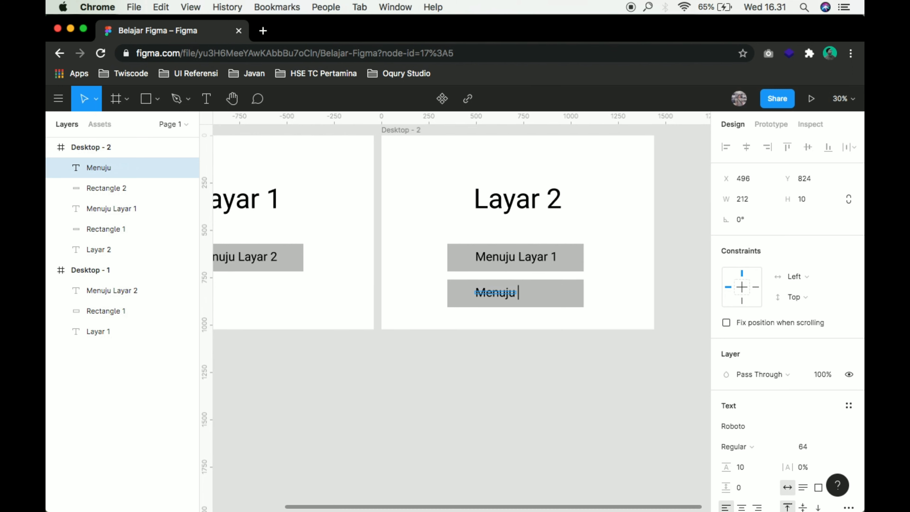
text(gam)
text(bar)
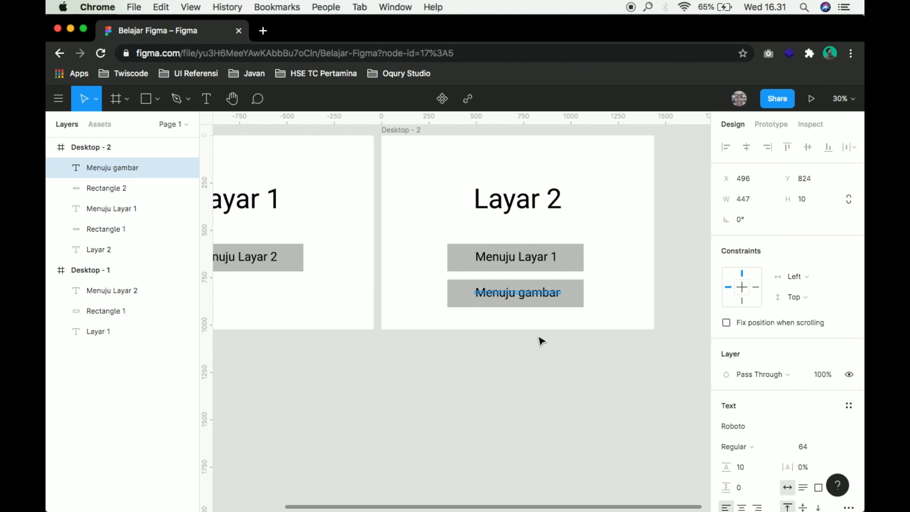
click(541, 340)
- Fill the 'Menuju gambar' button with red EB5757
key(shift+1)
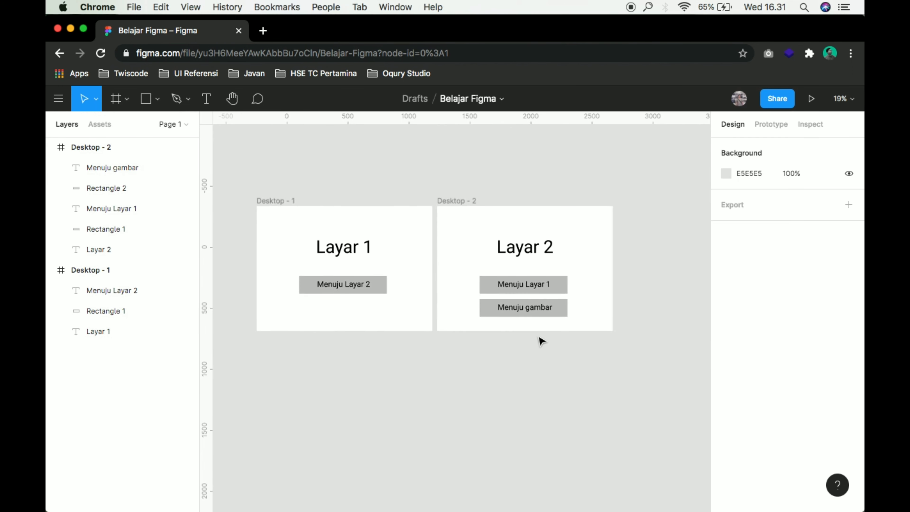
click(608, 273)
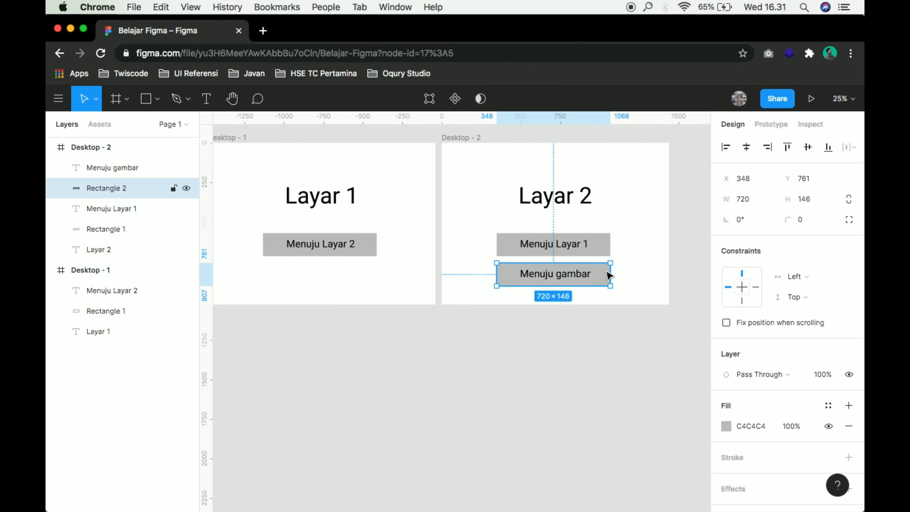
click(726, 426)
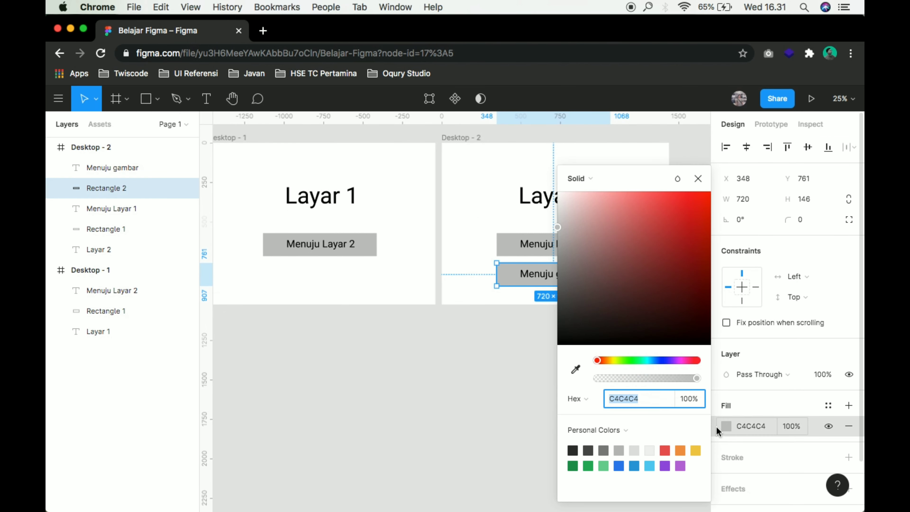
click(664, 450)
click(705, 178)
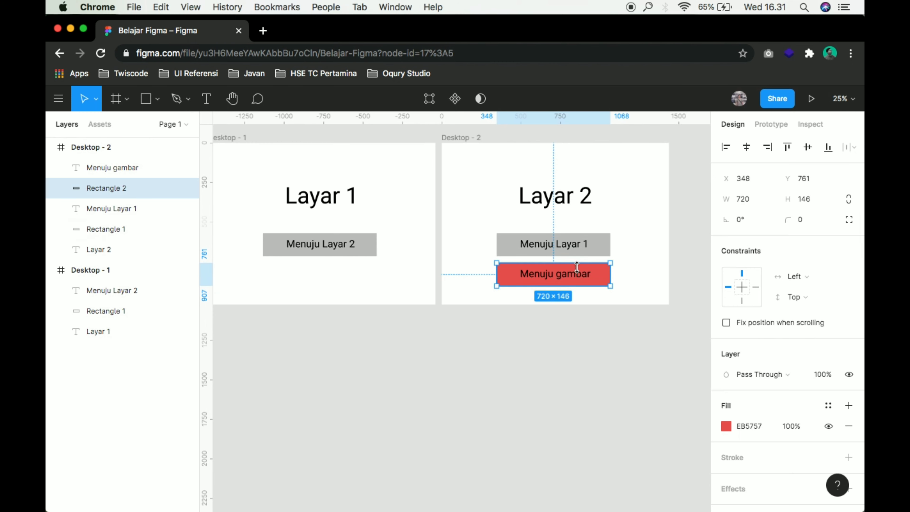
- Make the 'Menuju gambar' label text white FFFFFF
click(574, 276)
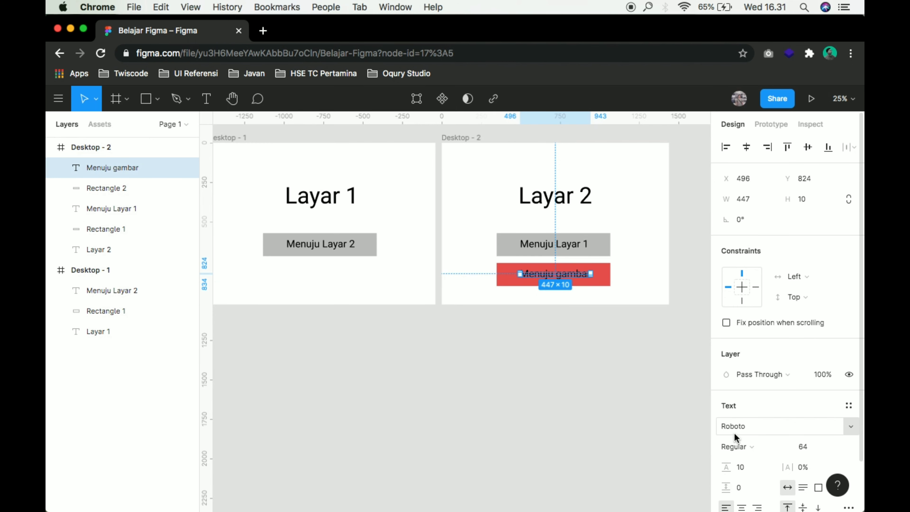
scroll(738, 432, down, 5)
click(726, 369)
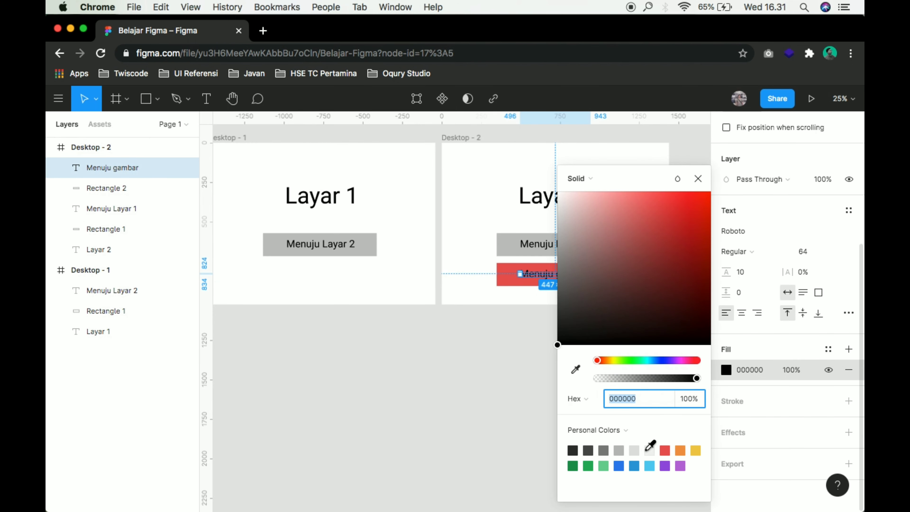
click(609, 430)
click(594, 412)
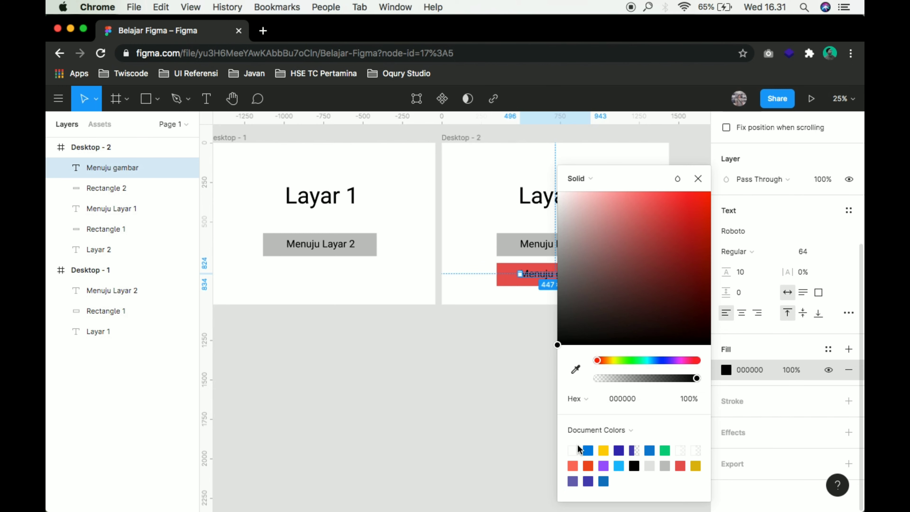
click(572, 450)
click(698, 178)
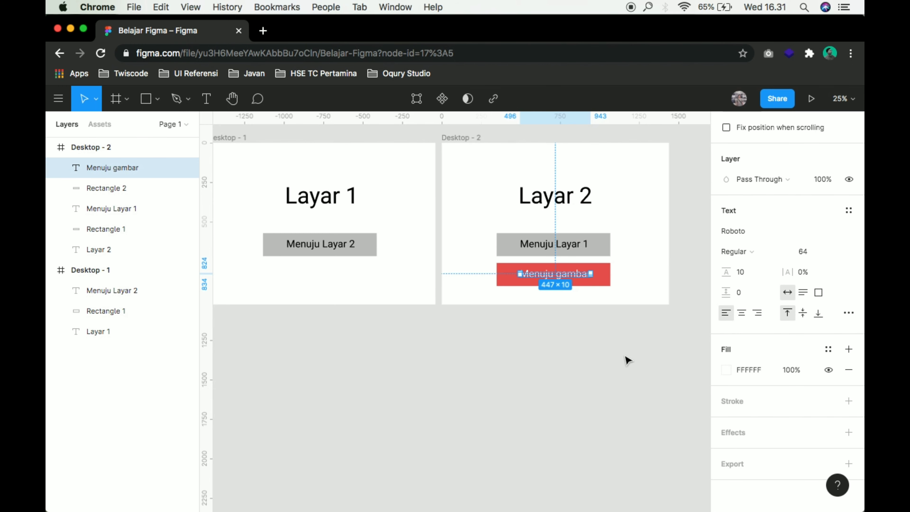
click(626, 360)
scroll(627, 361, down, 3)
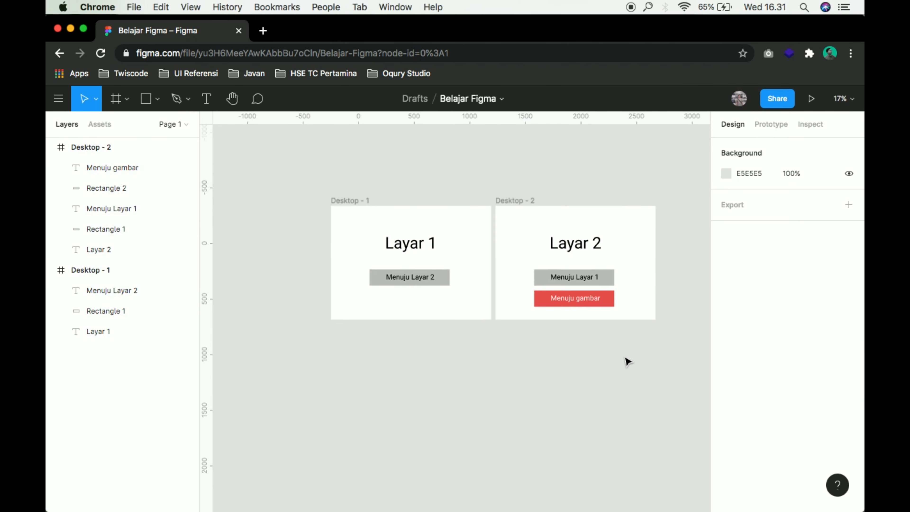
- Duplicate Desktop - 2 as Desktop - 3 and delete its 'Layar 2' heading
click(521, 201)
key(super+c)
key(super+v)
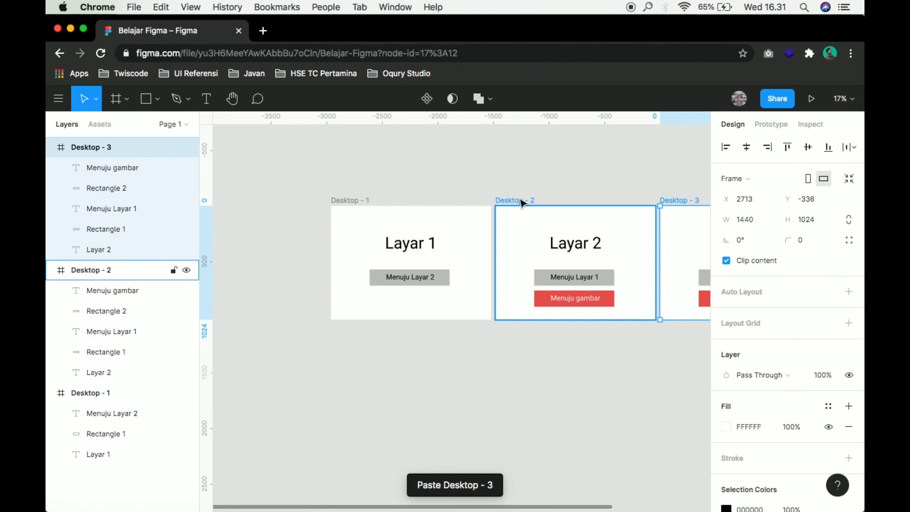
click(597, 248)
key(Delete)
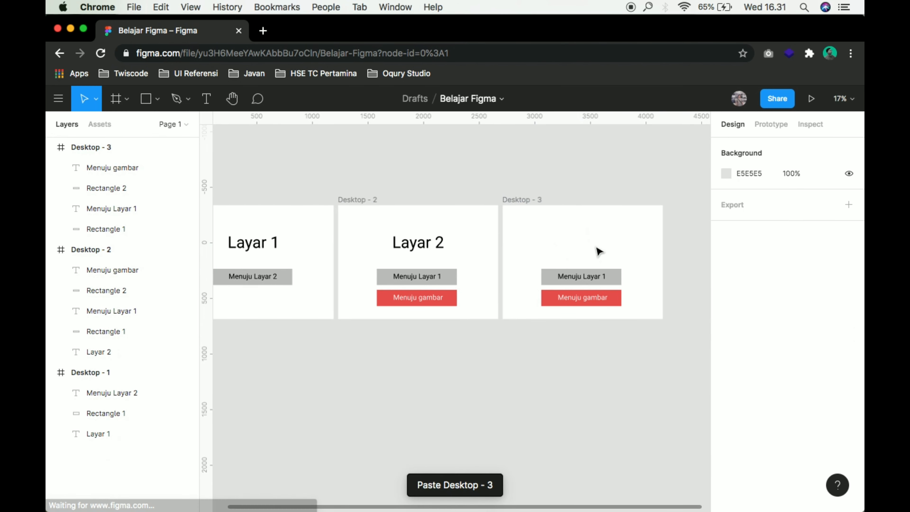
- Fill Desktop - 3 with a random animal photo using the Unsplash plugin
scroll(594, 250, right, 3)
click(439, 200)
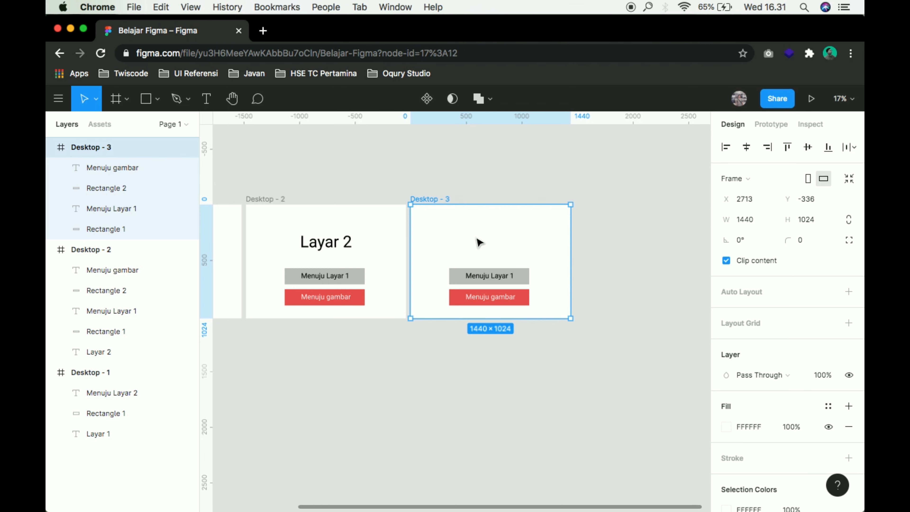
right_click(479, 243)
mouse_move(540, 384)
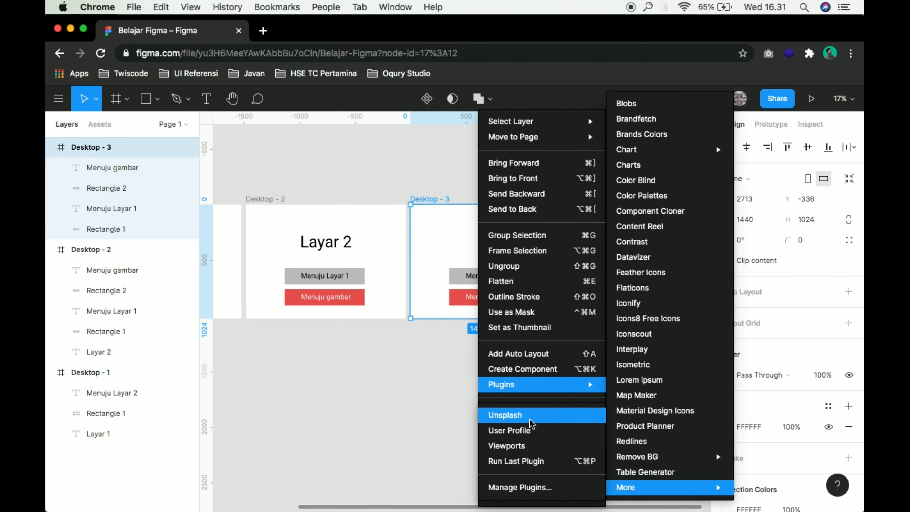
click(531, 423)
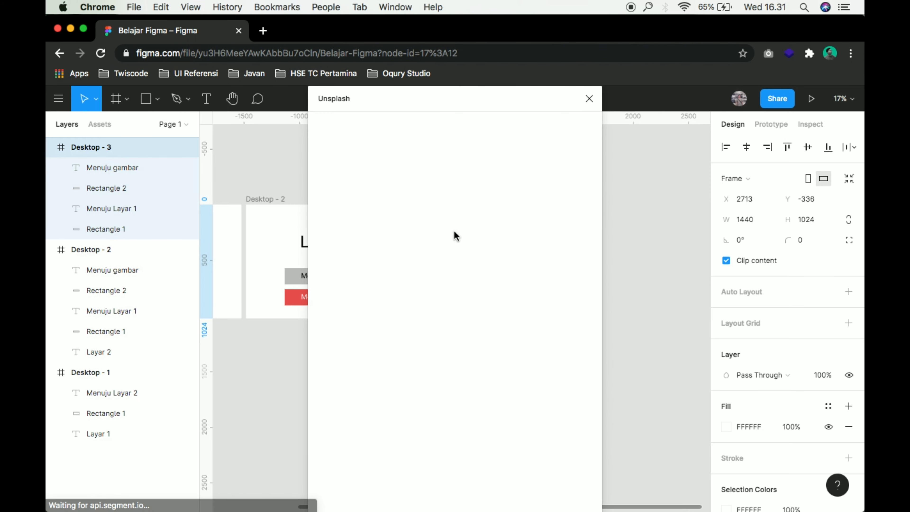
click(368, 216)
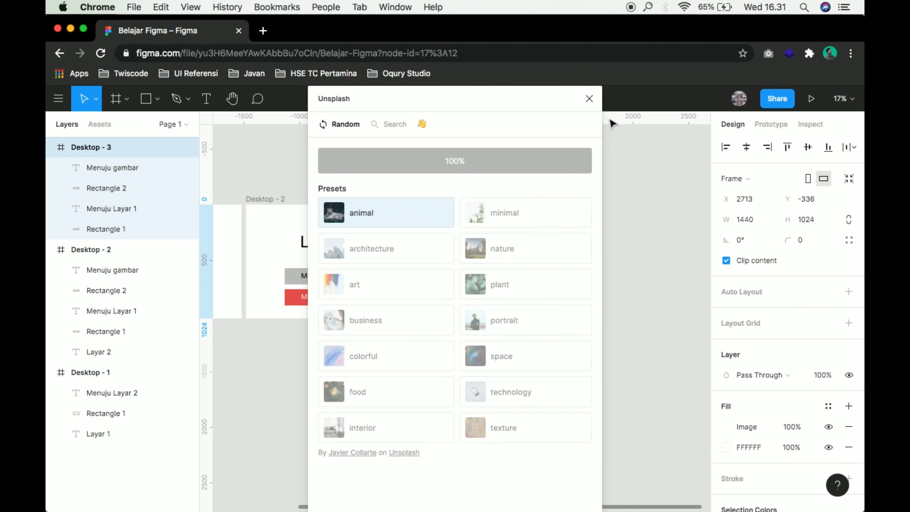
click(589, 99)
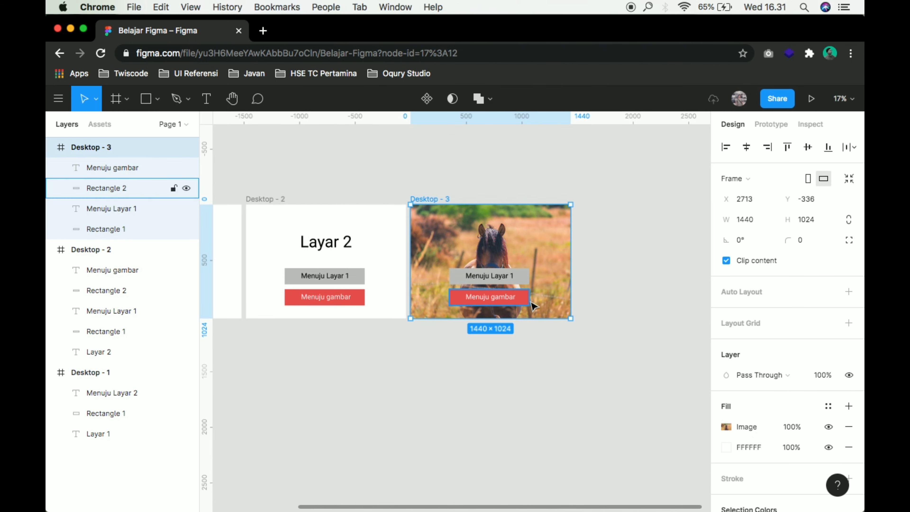
- Replace 'gambar' with 'Layar 2' in the red button's label on Desktop - 3
scroll(501, 265, up, 3)
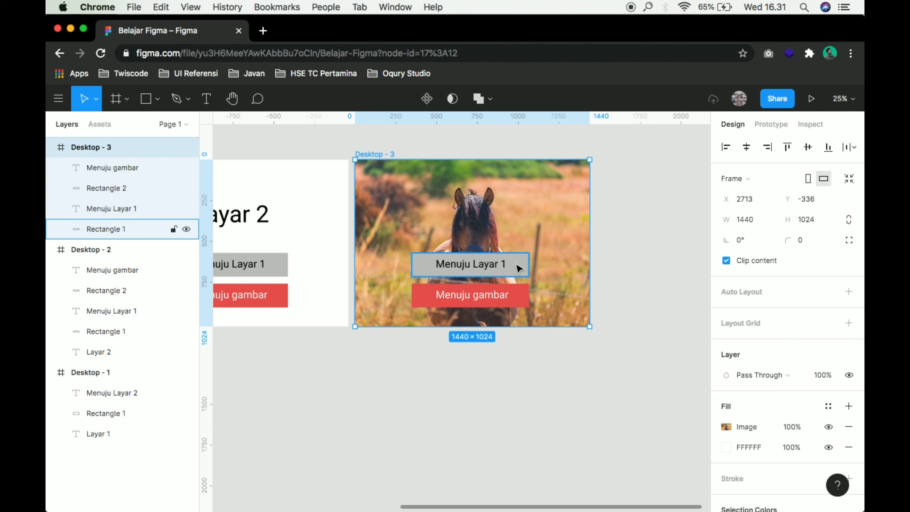
click(519, 268)
double_click(498, 294)
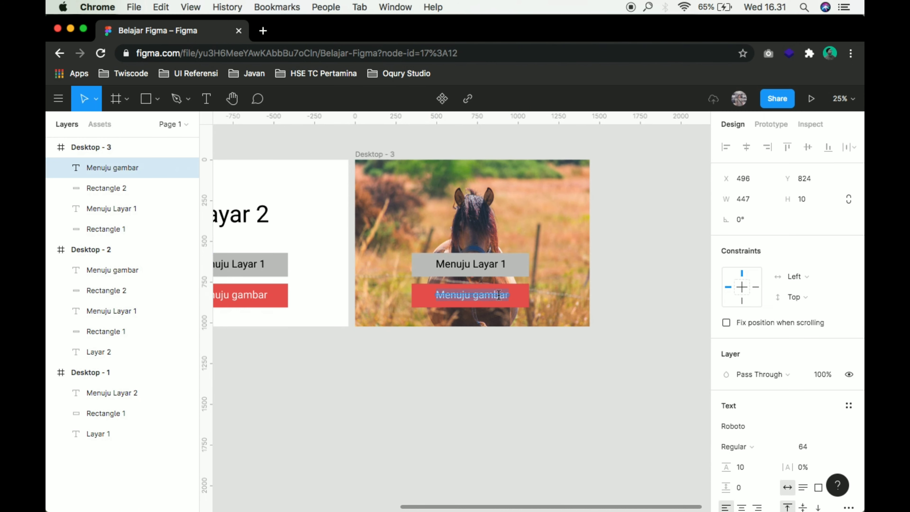
key(Right)
key(BackSpace)
key(BackSpace)
key(BackSpace)
key(BackSpace)
key(BackSpace)
key(BackSpace)
text(L)
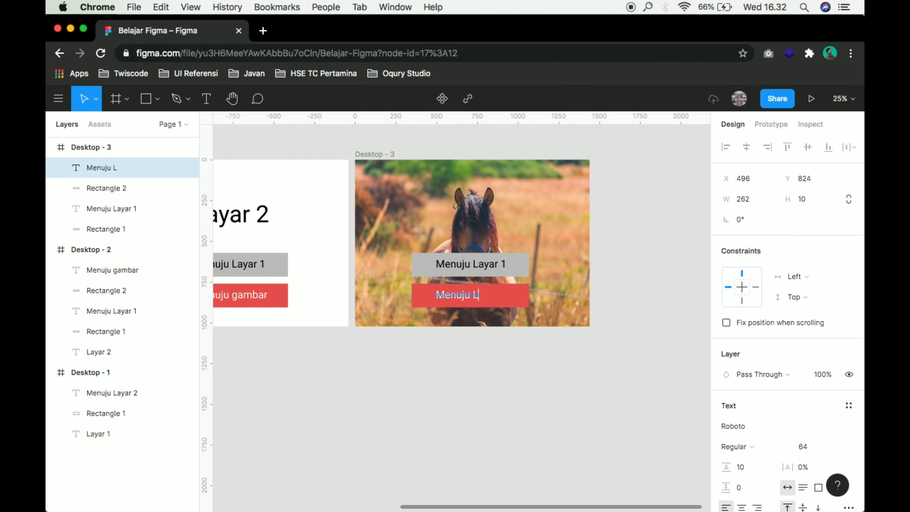
text(ayar 2)
click(499, 371)
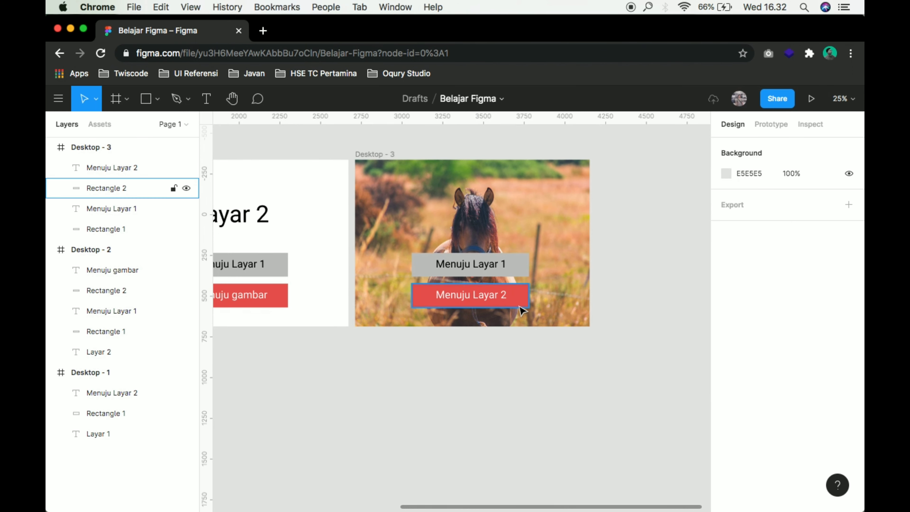
ctrl+scroll(518, 306, down, 3)
ctrl+scroll(519, 309, up, 2)
ctrl+scroll(520, 309, up, 2)
ctrl+scroll(520, 309, up, 1)
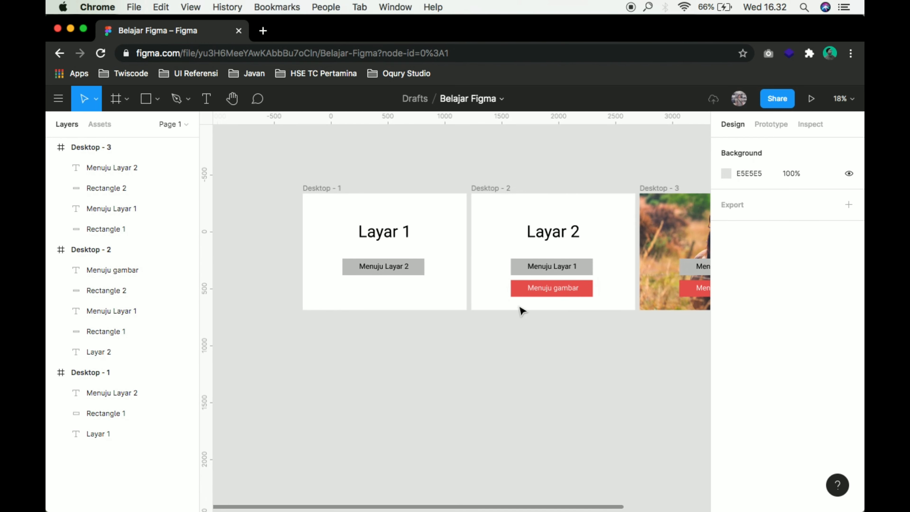
click(416, 266)
click(561, 331)
scroll(560, 331, right, 4)
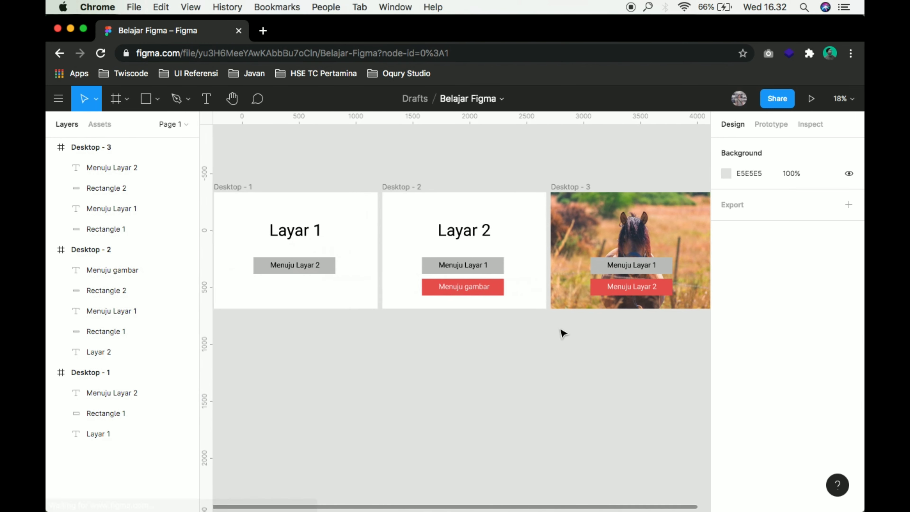
scroll(627, 279, right, 1)
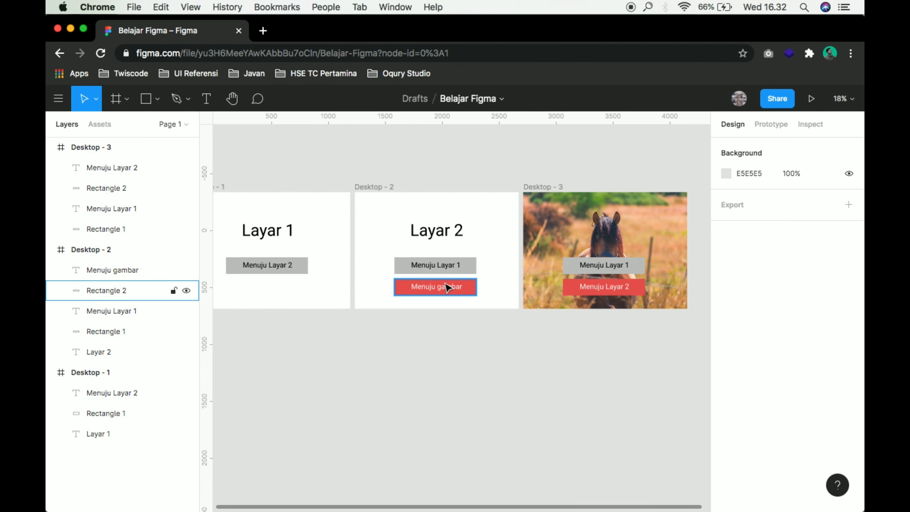
scroll(434, 362, left, 3)
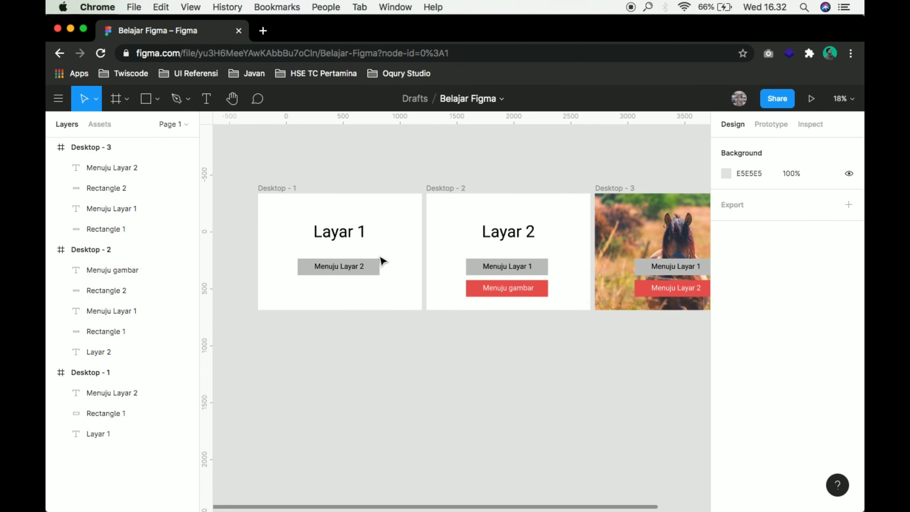
click(278, 187)
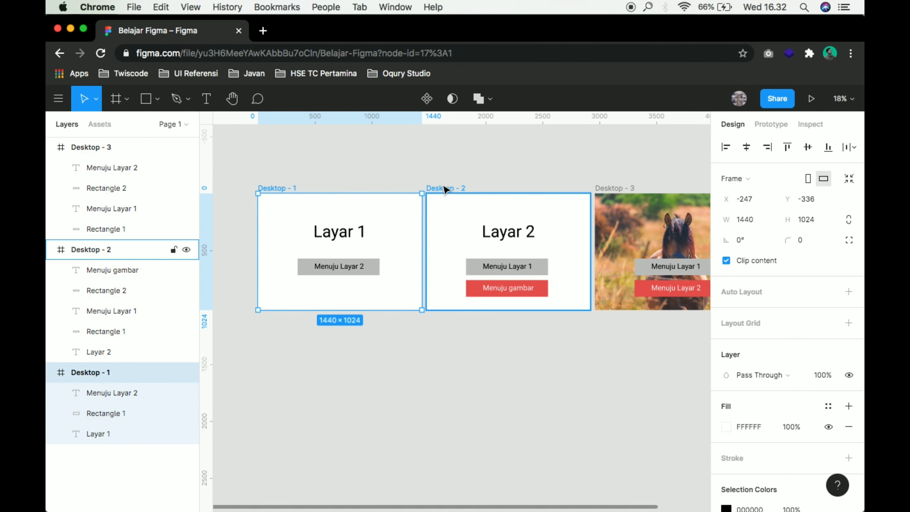
click(435, 188)
click(611, 188)
click(548, 179)
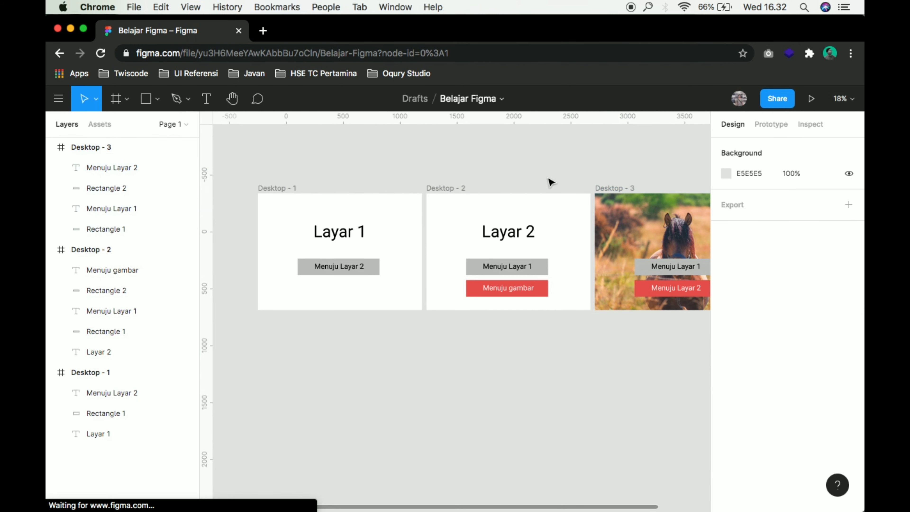
scroll(551, 182, right, 1)
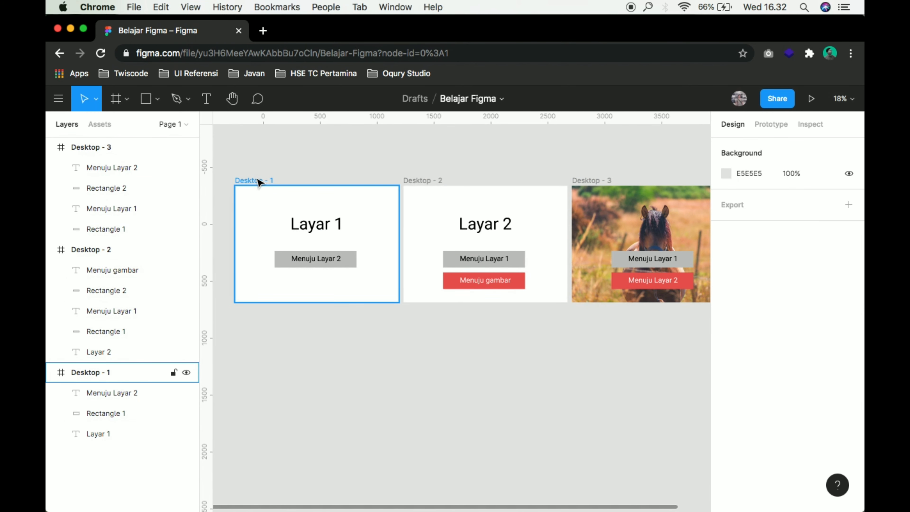
click(434, 180)
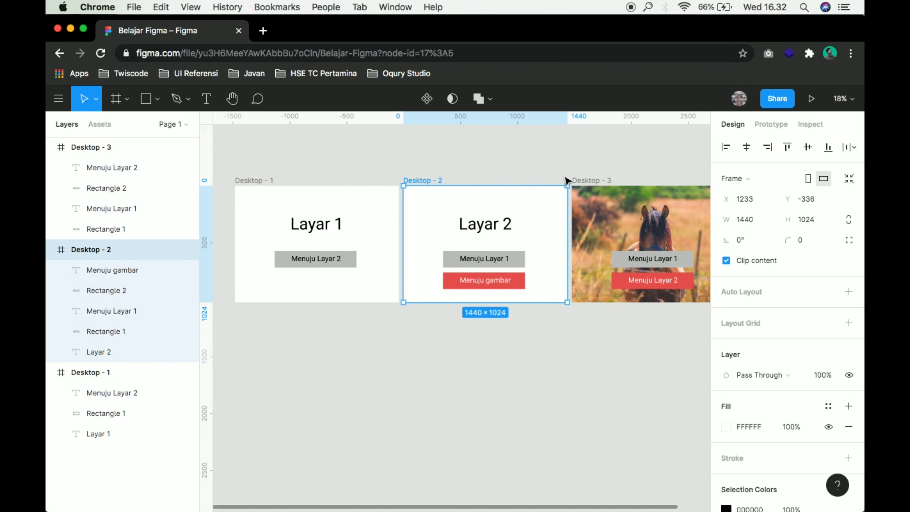
click(598, 182)
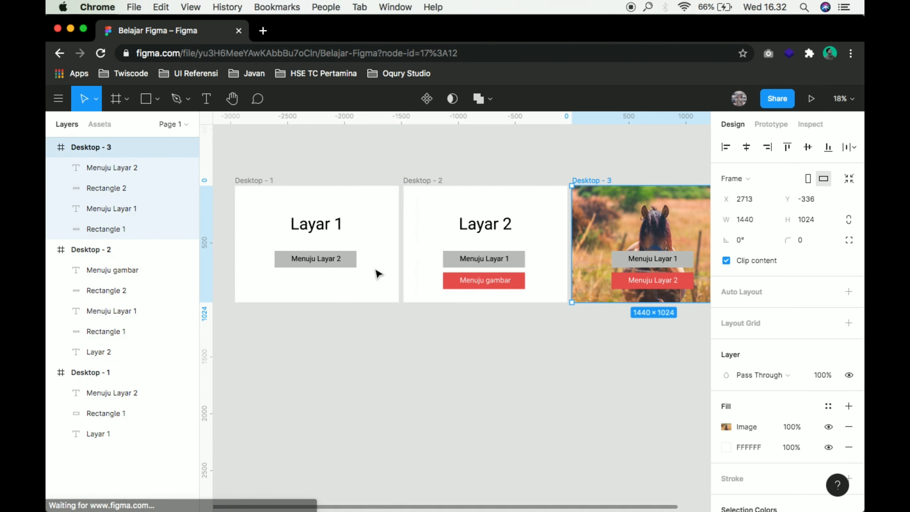
click(349, 266)
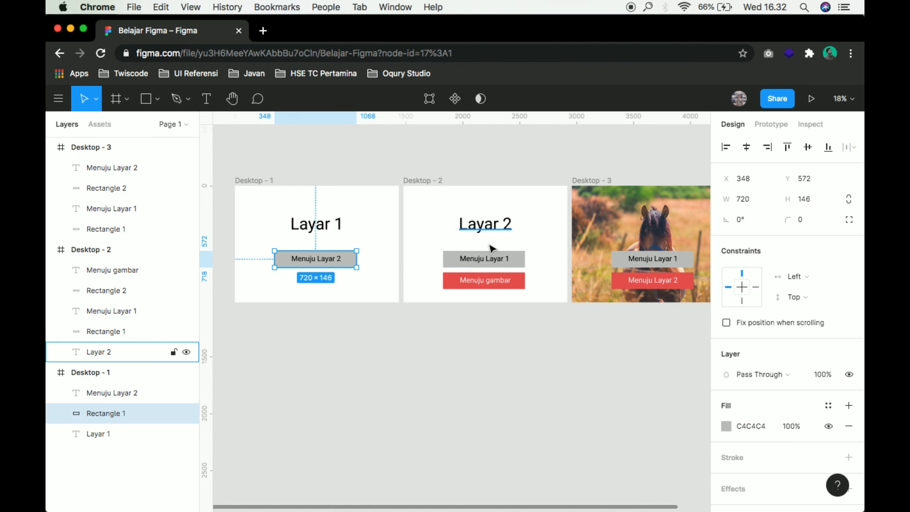
click(518, 285)
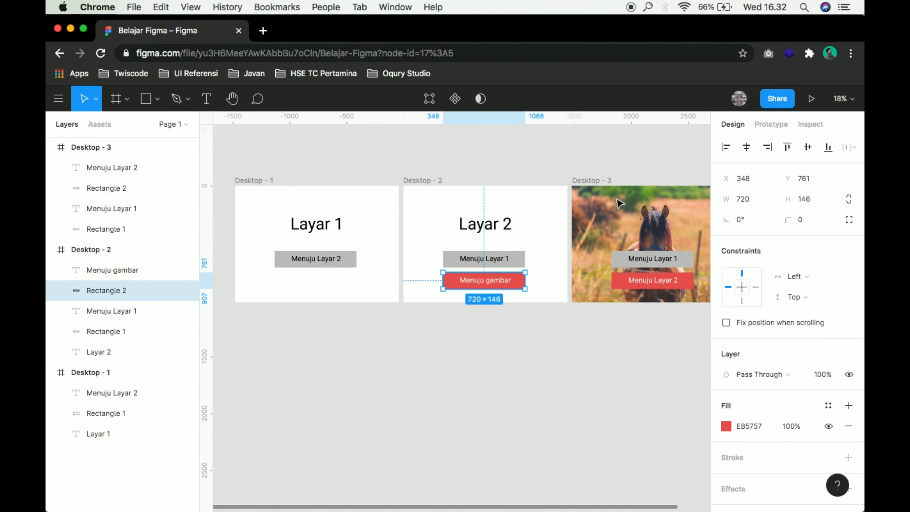
click(564, 371)
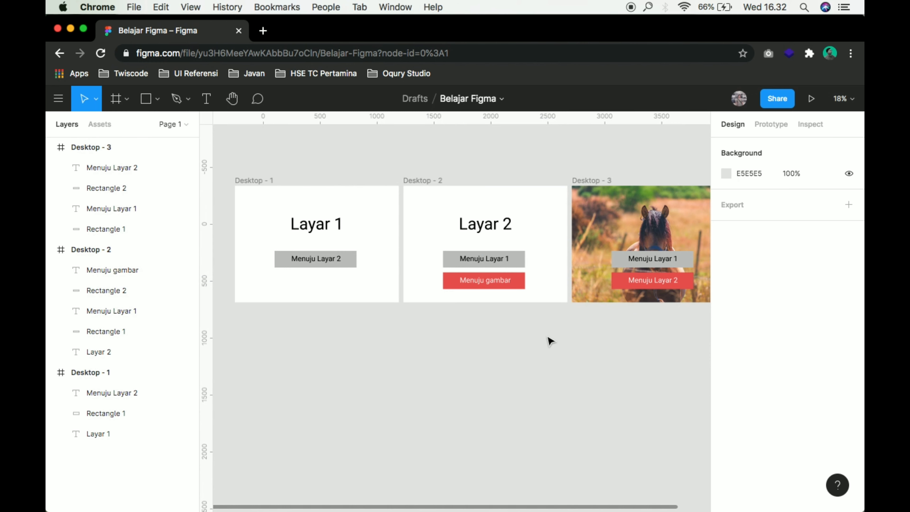
click(811, 101)
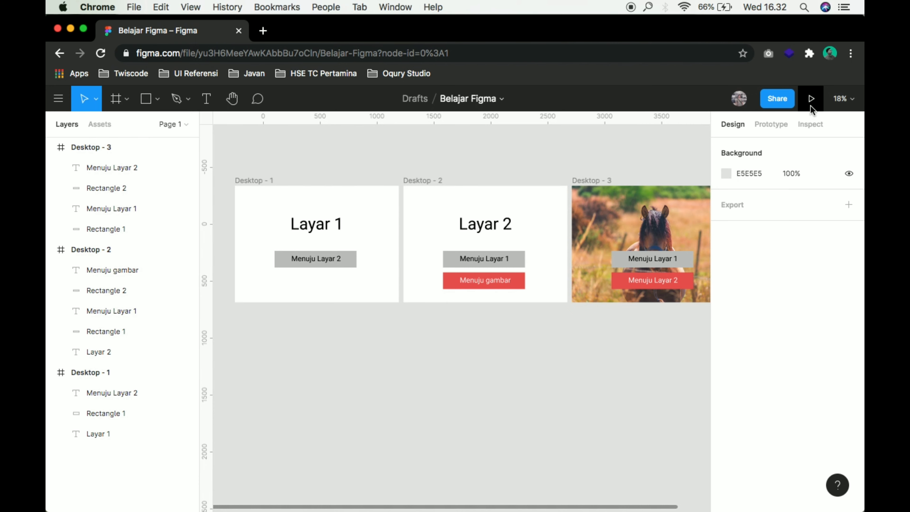
- Present the prototype scaled down to fit width, scroll through it, then return to the editor
click(811, 104)
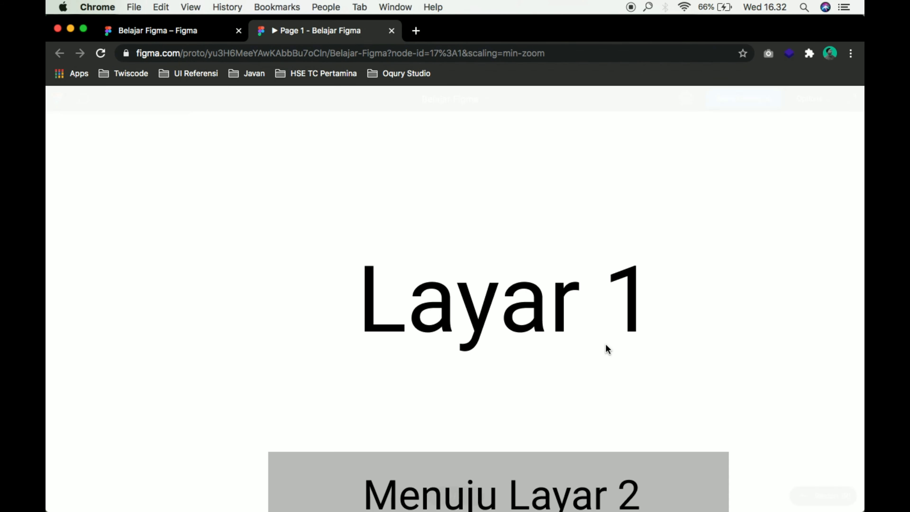
click(828, 102)
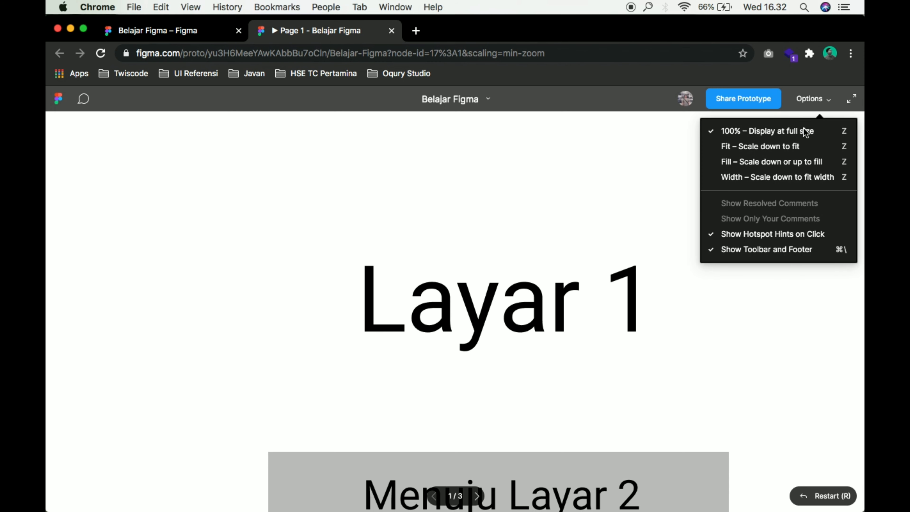
click(787, 172)
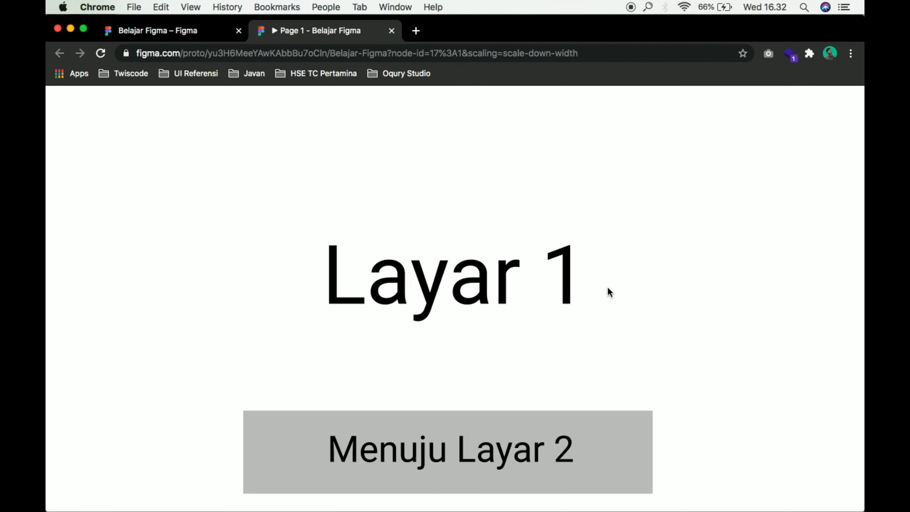
scroll(425, 317, down, 5)
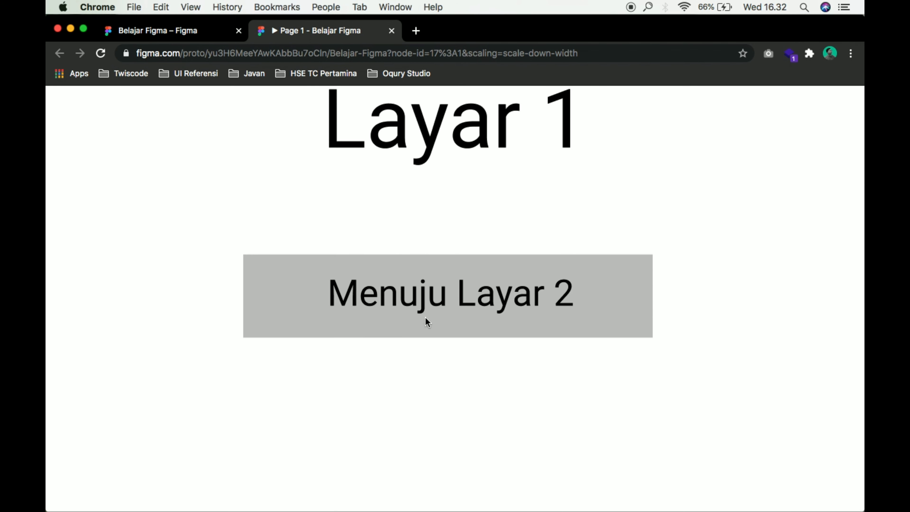
scroll(425, 316, up, 5)
scroll(425, 316, down, 1)
scroll(425, 316, down, 1)
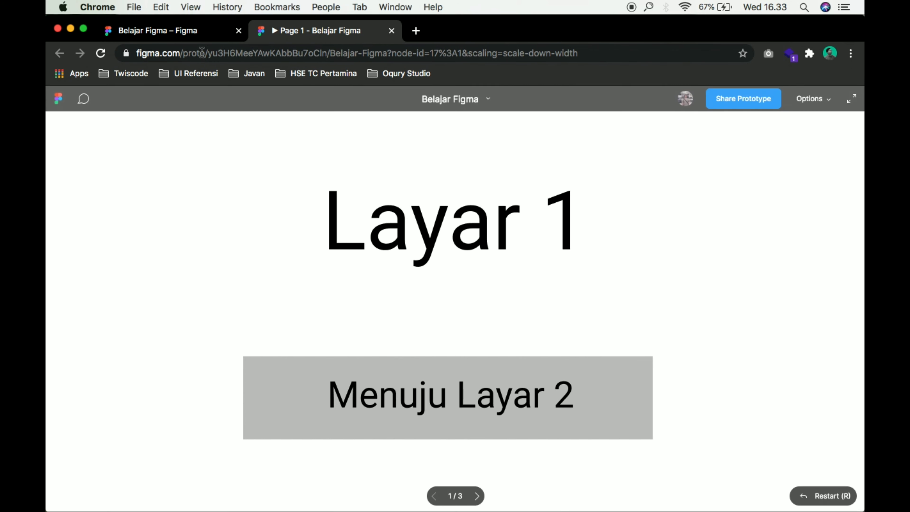
click(193, 32)
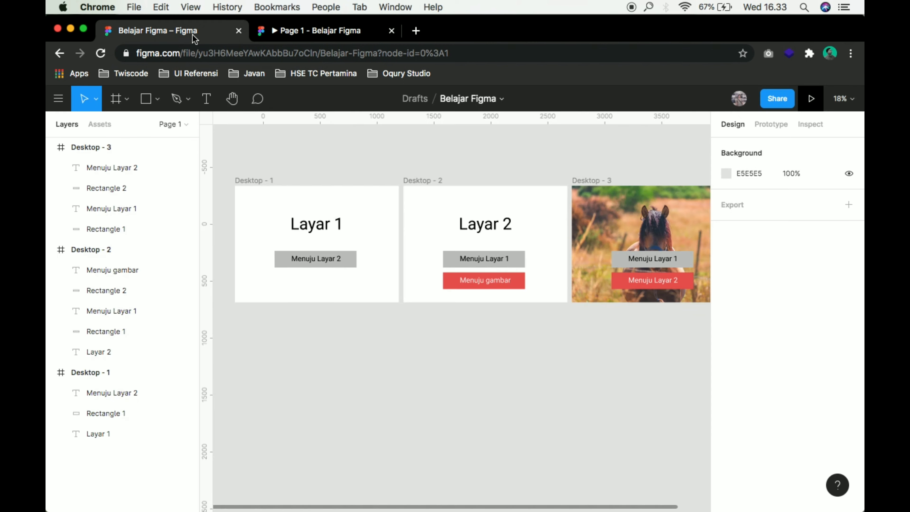
- Connect Desktop - 1's Menuju Layar 2 button to Desktop - 2 in Prototype mode
click(354, 260)
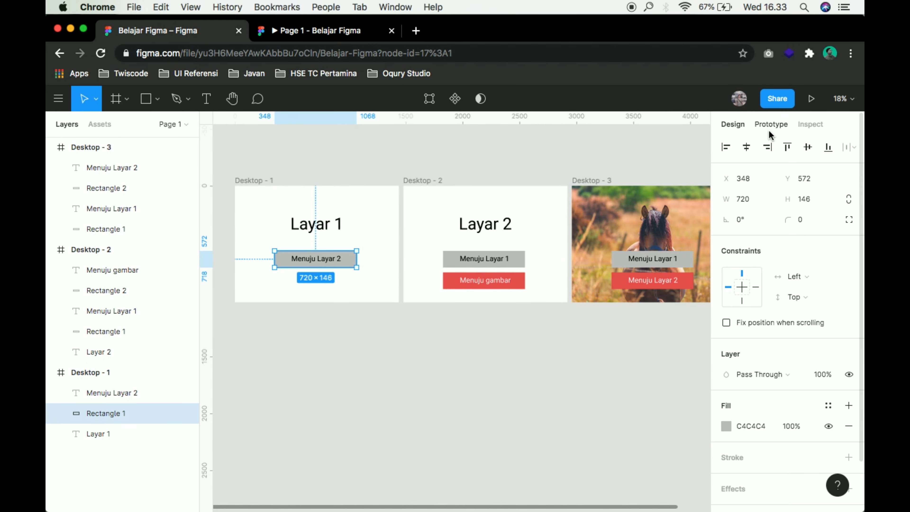
click(771, 124)
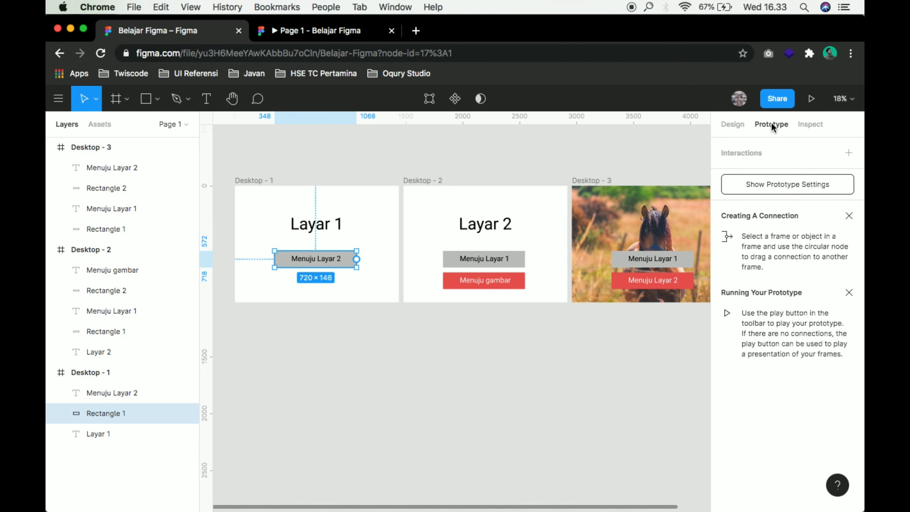
ctrl+scroll(361, 255, up, 2)
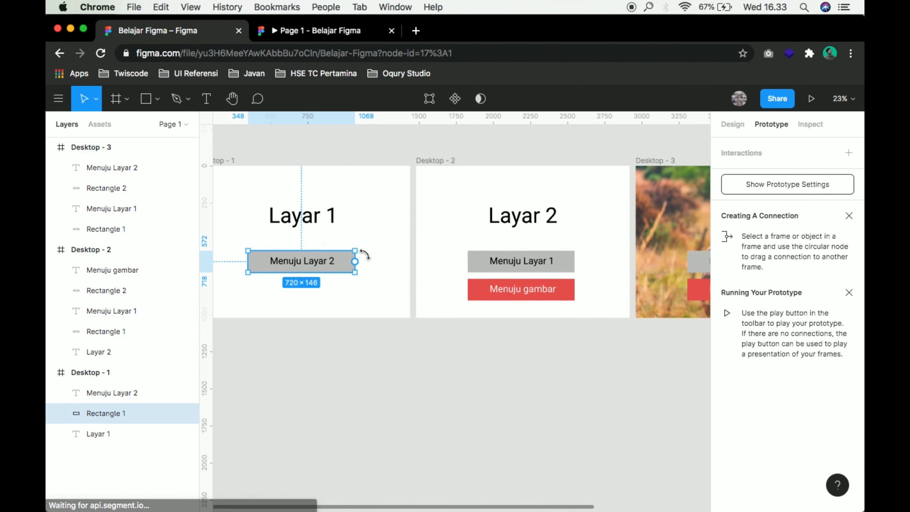
ctrl+scroll(362, 256, up, 3)
ctrl+scroll(404, 249, up, 3)
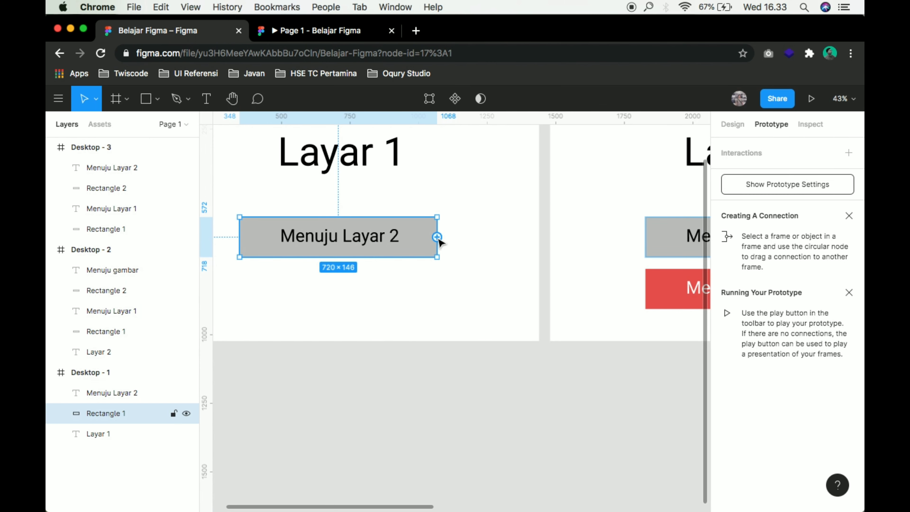
ctrl+scroll(437, 241, down, 3)
drag(437, 238, 508, 211)
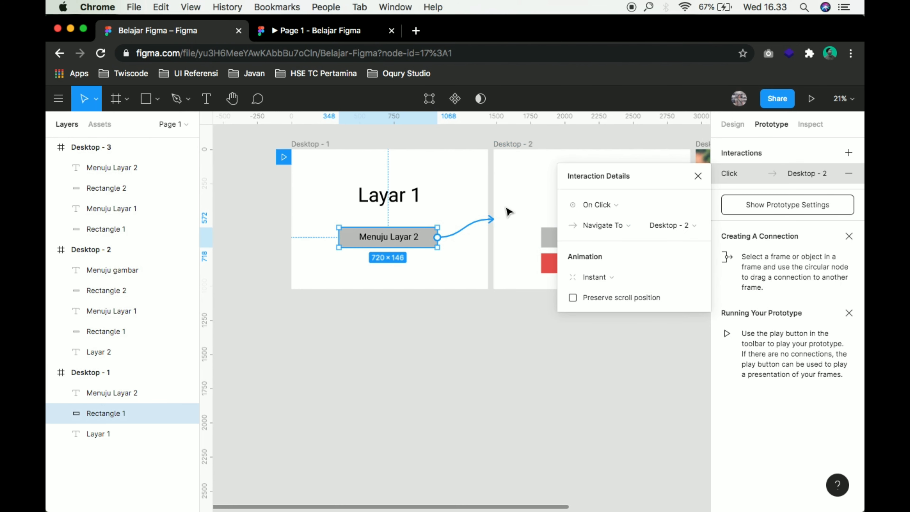
click(696, 175)
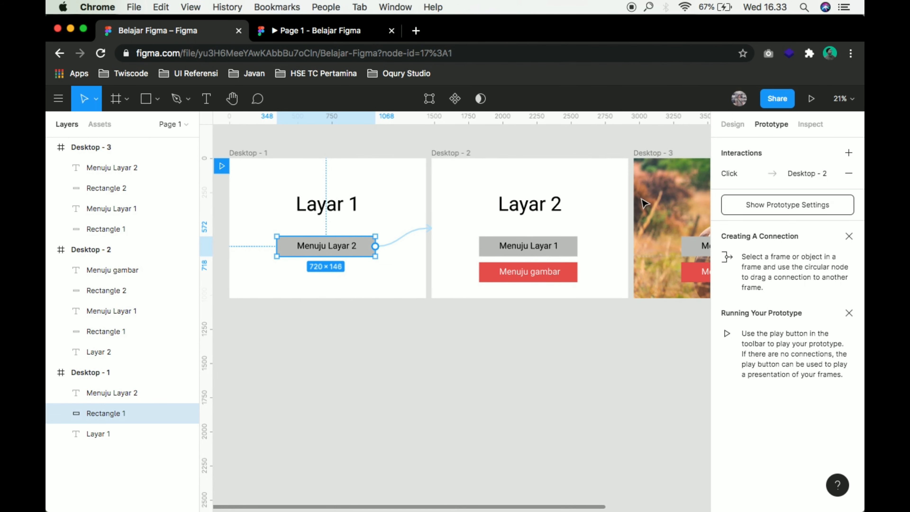
- Link Desktop - 2's Menuju Layar 1 to Desktop - 1 and Menuju gambar to Desktop - 3
click(575, 251)
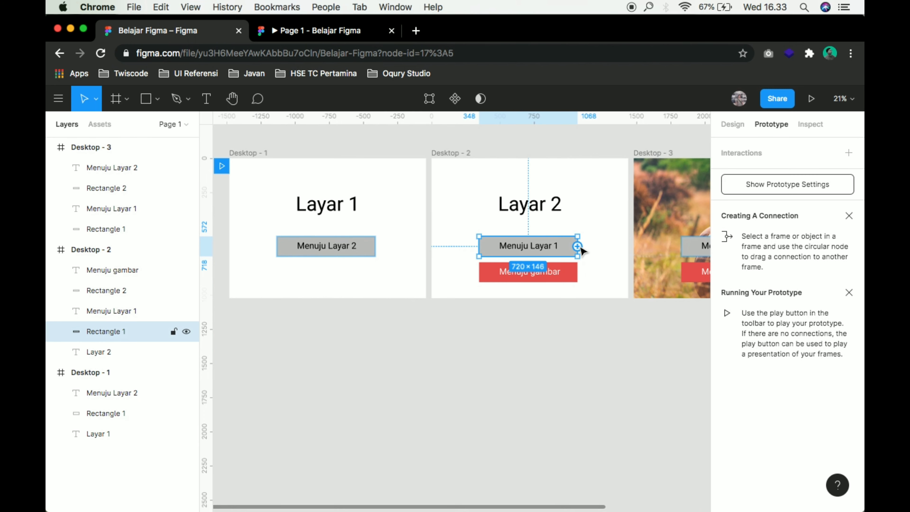
drag(577, 246, 417, 215)
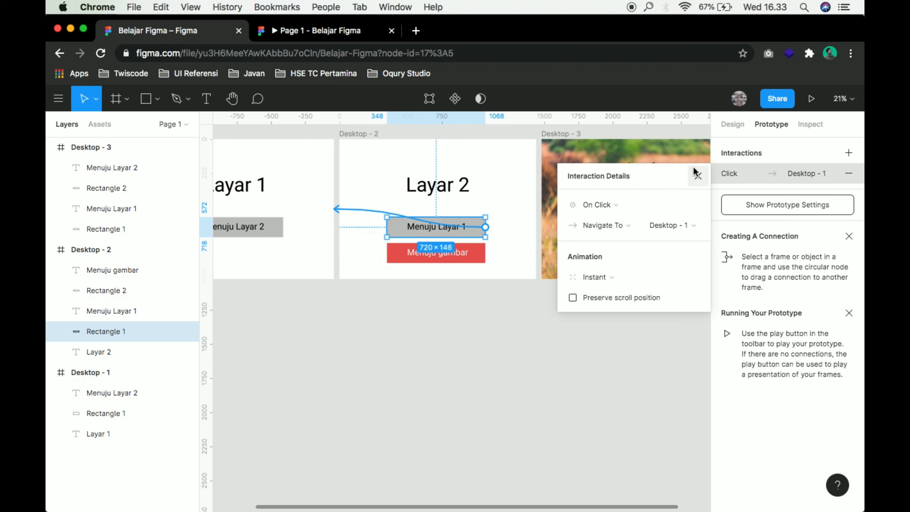
click(697, 175)
click(481, 251)
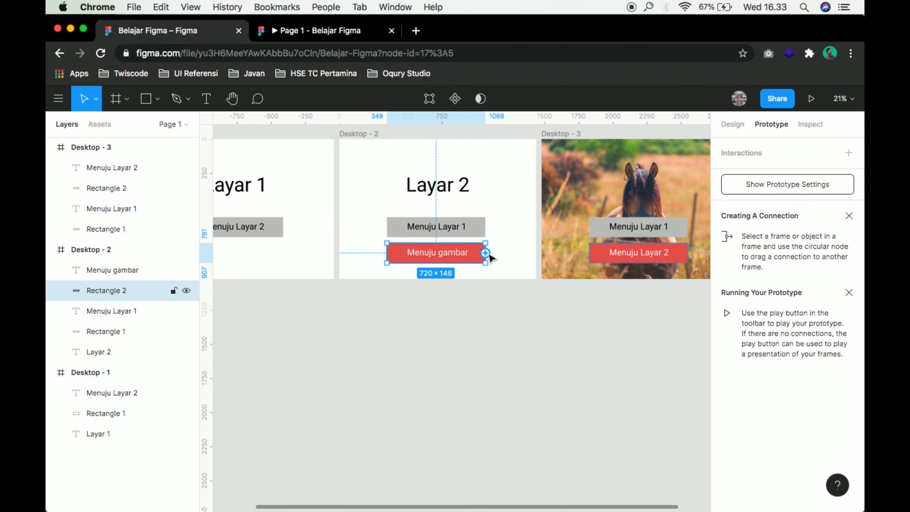
drag(486, 253, 545, 198)
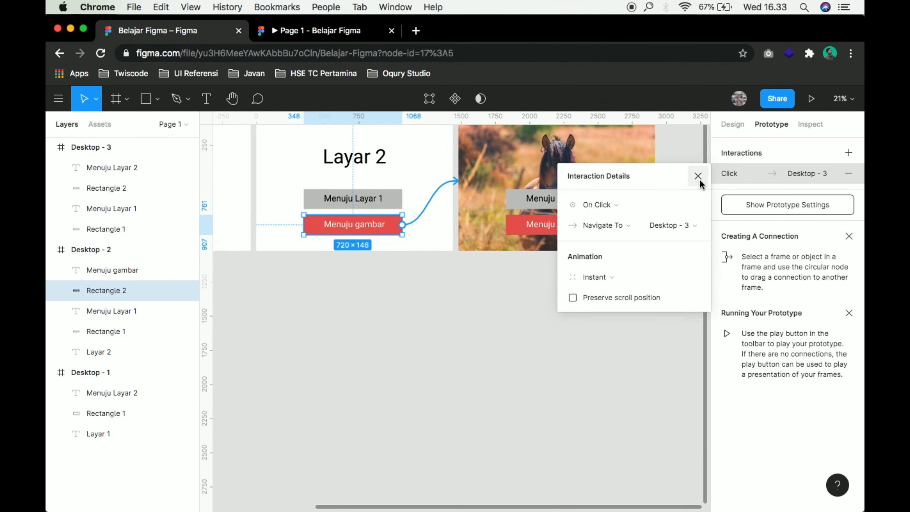
click(697, 174)
- Link Desktop - 3's Menuju Layar 1 to Desktop - 1 and Menuju Layar 2 to Desktop - 2
click(602, 201)
scroll(606, 203, down, 3)
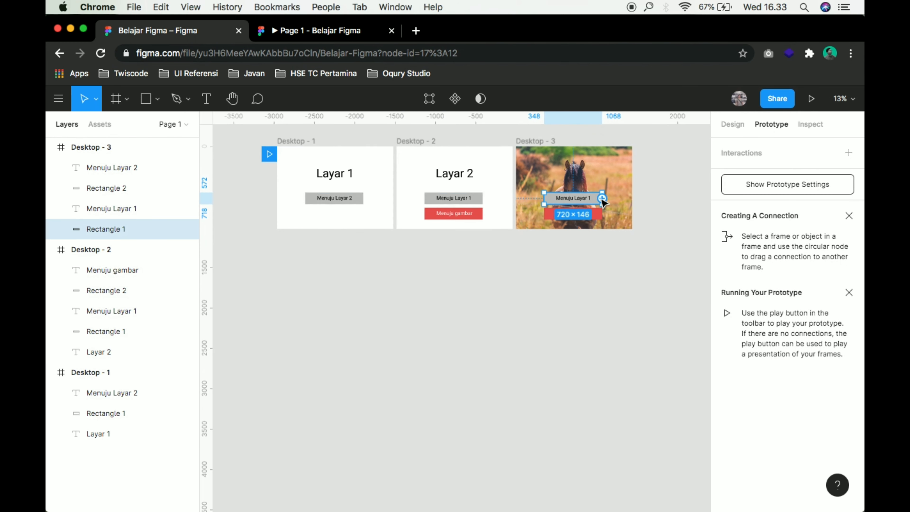
drag(602, 198, 393, 204)
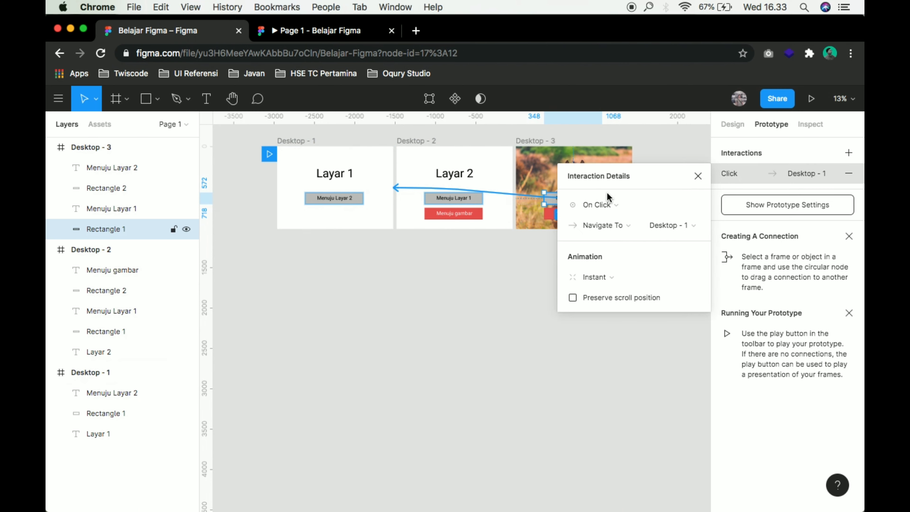
click(697, 174)
click(594, 214)
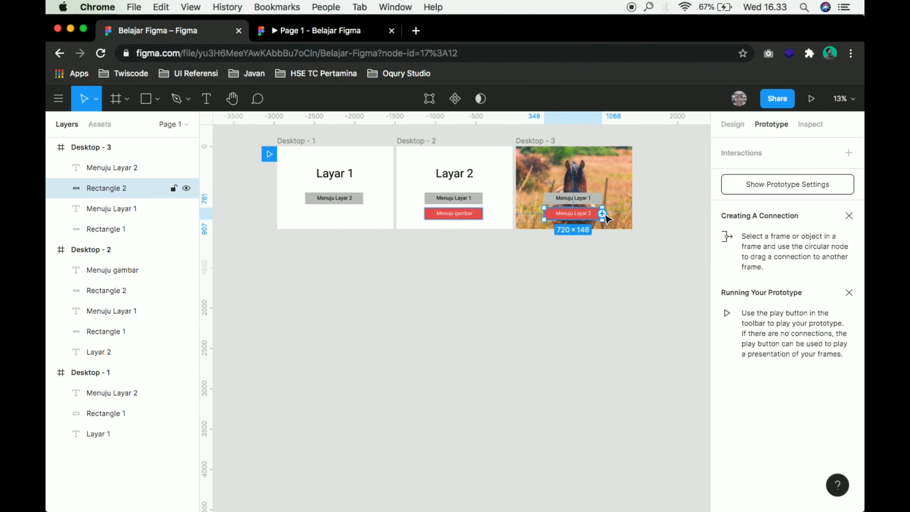
mouse_move(602, 214)
mouse_down()
mouse_move(394, 192)
mouse_move(474, 198)
mouse_up()
click(460, 294)
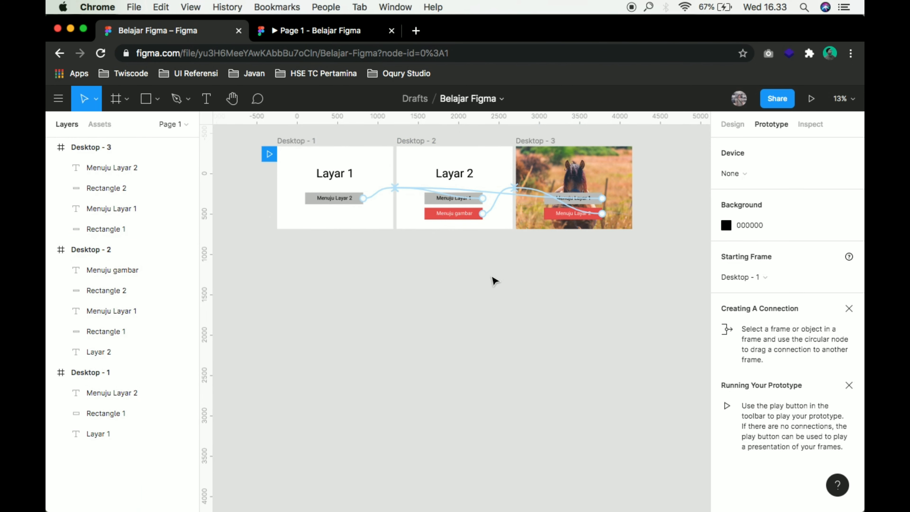
- Zoom in to review the connections, then switch to the 'Page 1 - Belajar Figma' preview tab
scroll(494, 281, up, 3)
scroll(406, 295, up, 2)
scroll(376, 300, up, 2)
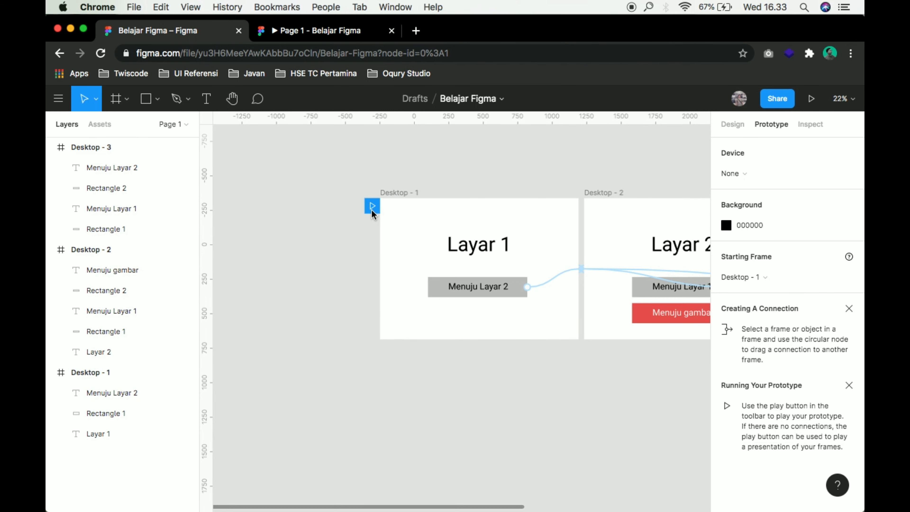
scroll(371, 209, right, 2)
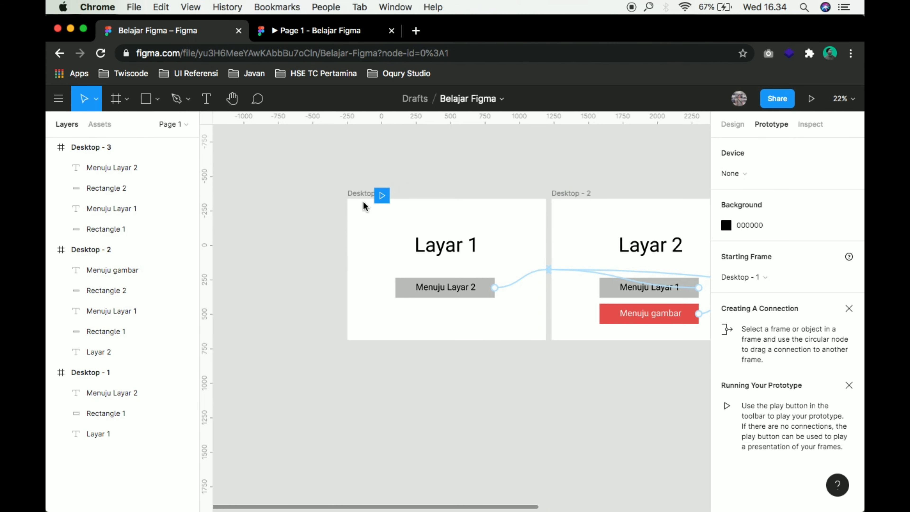
drag(342, 206, 340, 213)
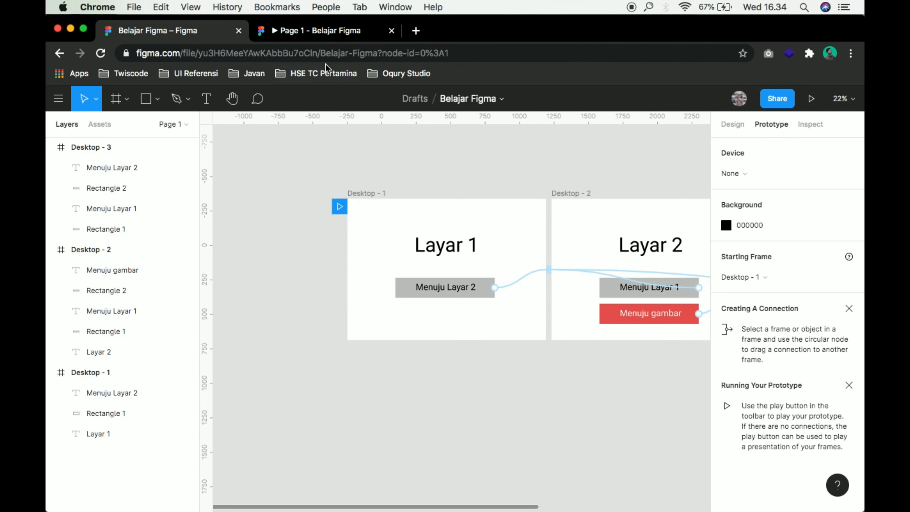
click(339, 35)
- Reload the prototype preview, reveal Layar 1's hotspots, and follow Menuju Layar 2
click(322, 56)
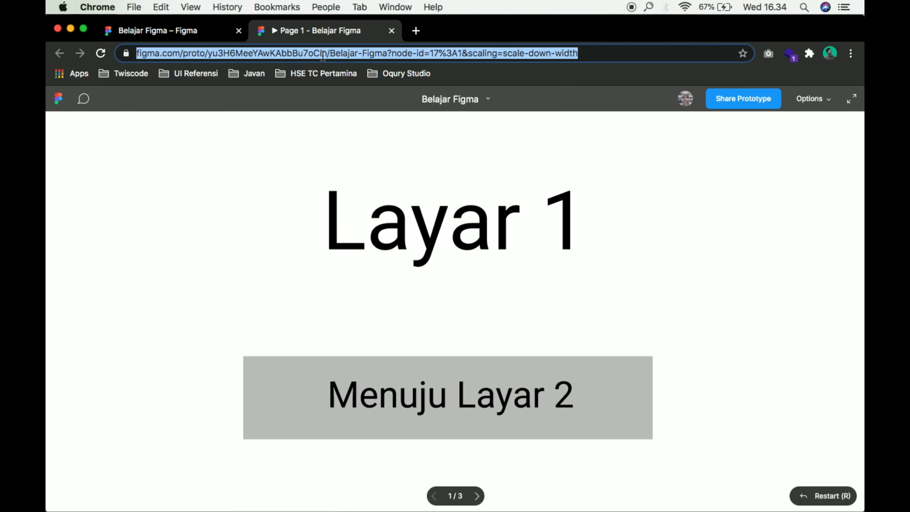
key(Return)
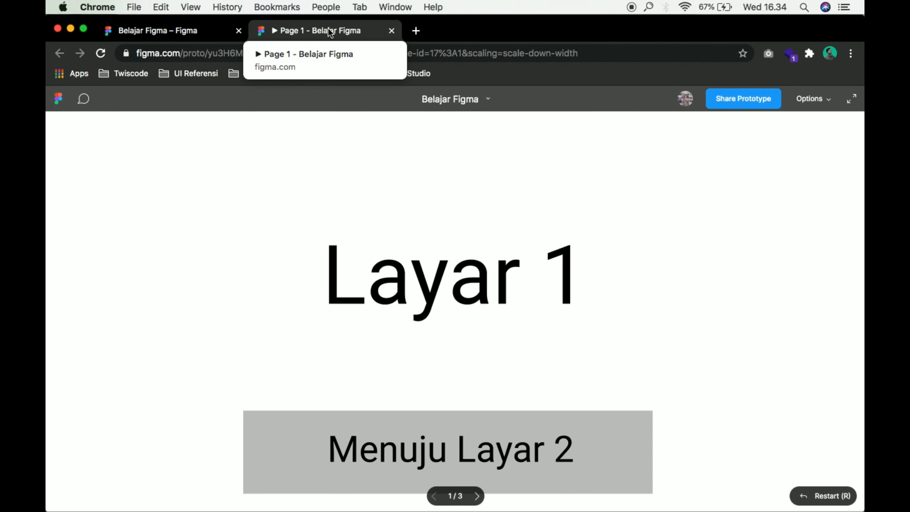
click(415, 277)
click(416, 278)
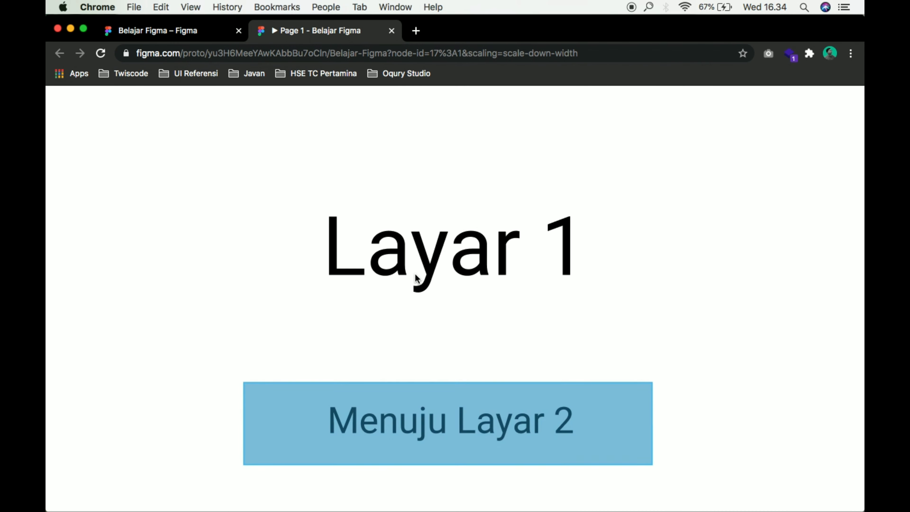
scroll(415, 276, down, 1)
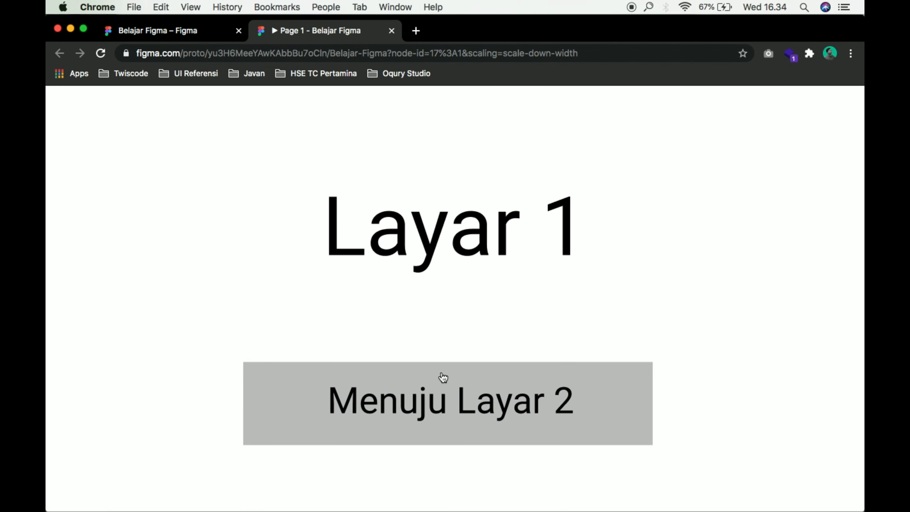
click(444, 391)
- Navigate Layar 2 to Layar 1, back to Layar 2, on to the horse screen, then Layar 1
scroll(437, 315, down, 3)
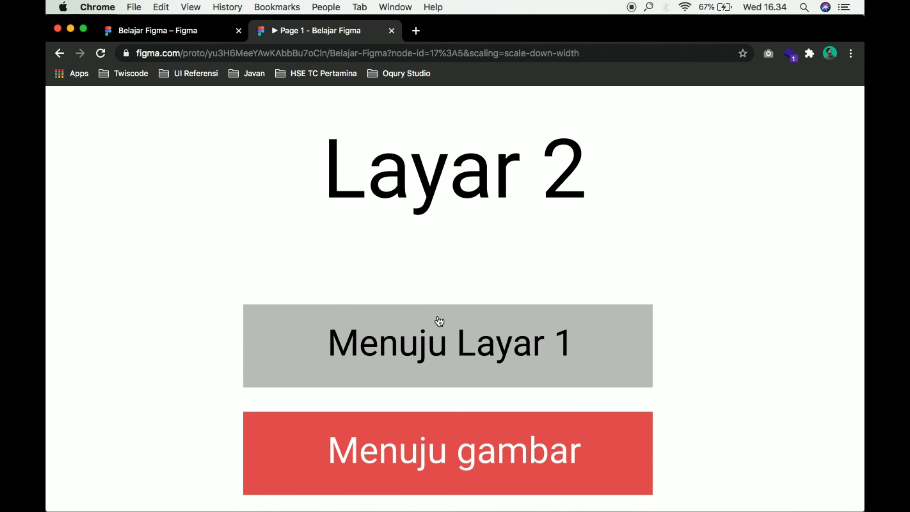
click(426, 185)
click(497, 344)
click(459, 305)
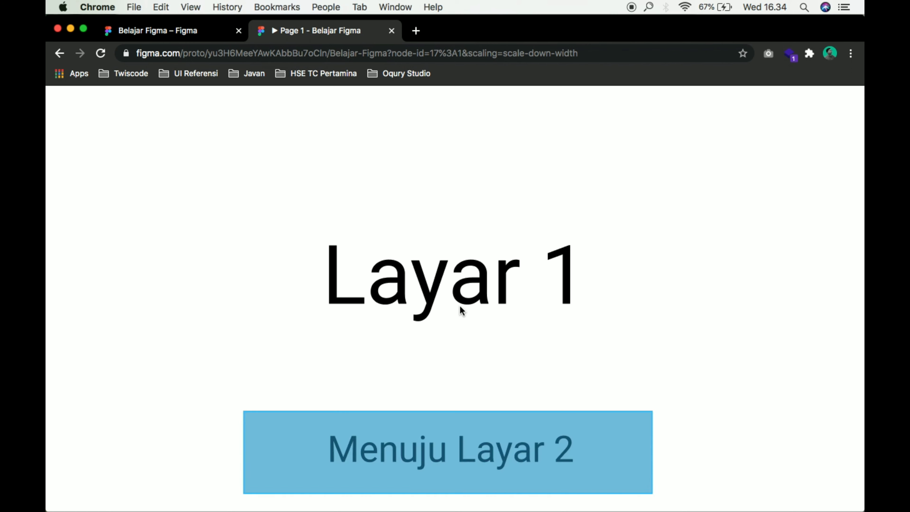
scroll(460, 306, down, 4)
click(471, 365)
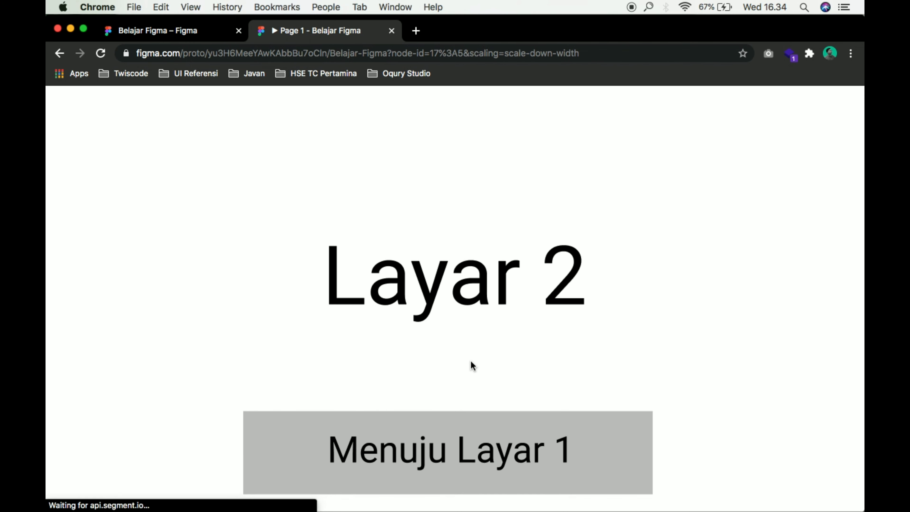
scroll(471, 365, down, 5)
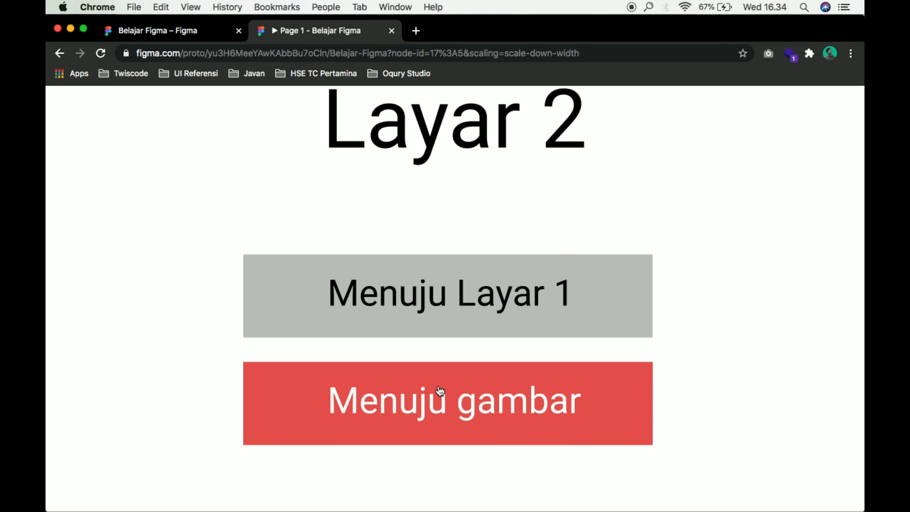
click(453, 397)
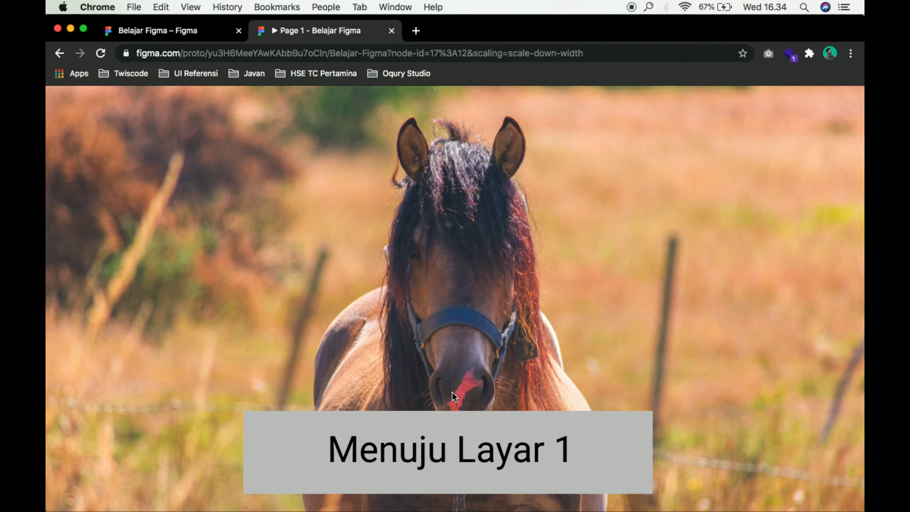
scroll(452, 391, down, 5)
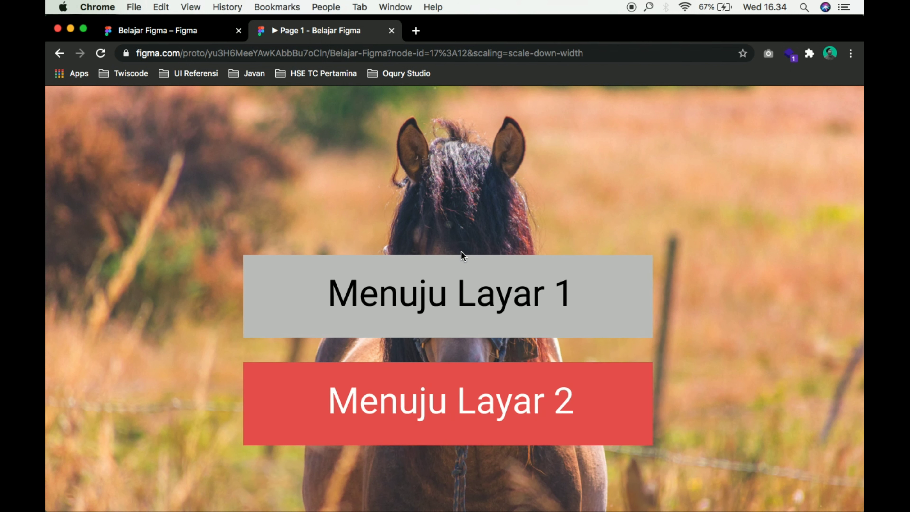
click(447, 296)
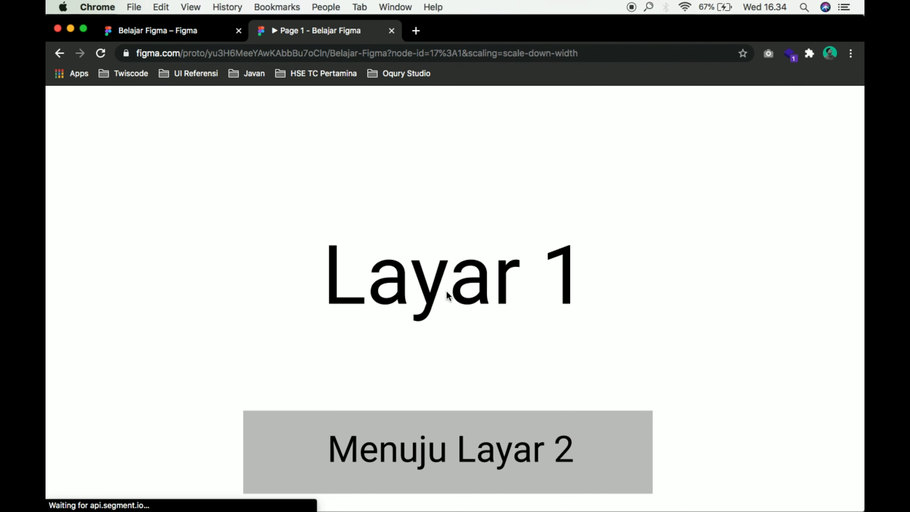
- Toggle repeatedly between Layar 1 and Layar 2 using the Menuju buttons
scroll(446, 295, down, 3)
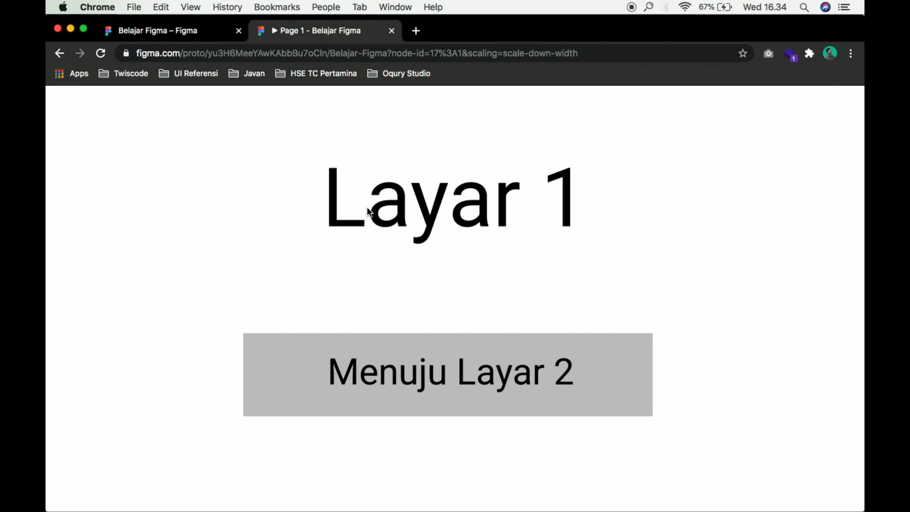
scroll(367, 207, down, 2)
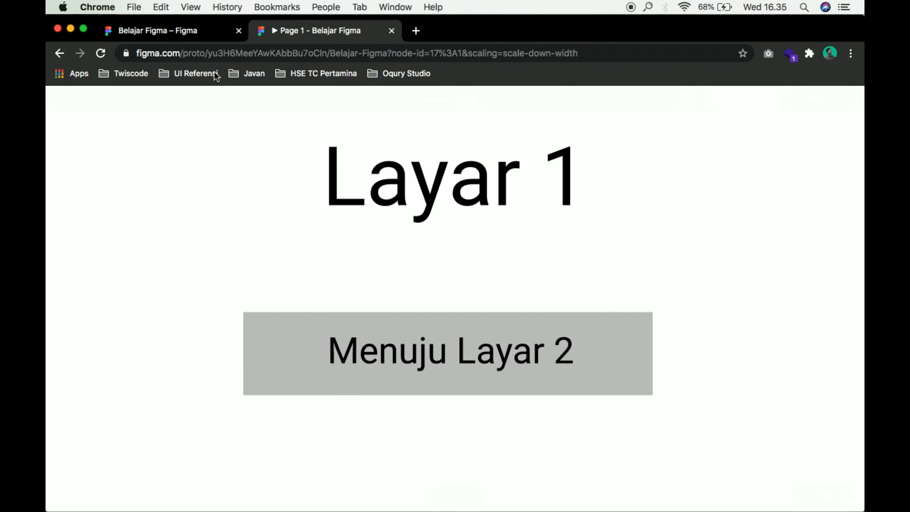
click(456, 380)
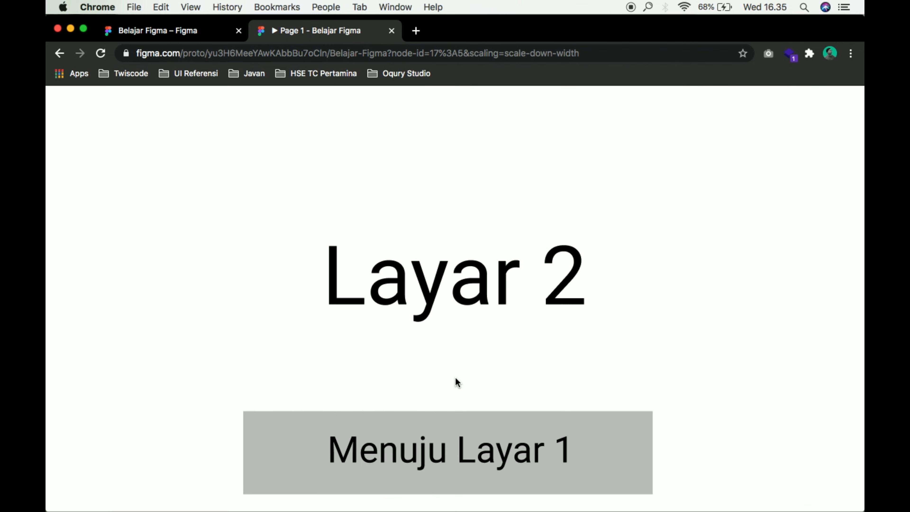
scroll(455, 377, down, 5)
click(446, 295)
scroll(445, 290, down, 5)
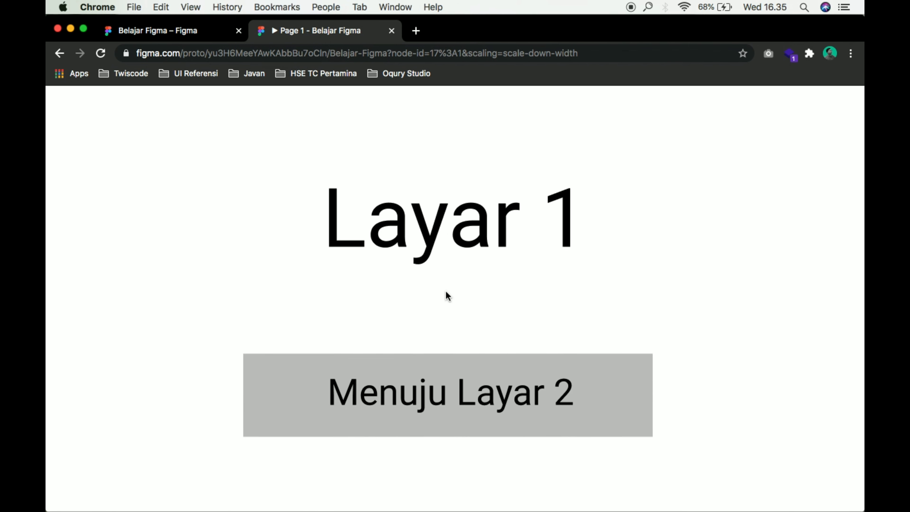
click(411, 297)
scroll(412, 297, down, 5)
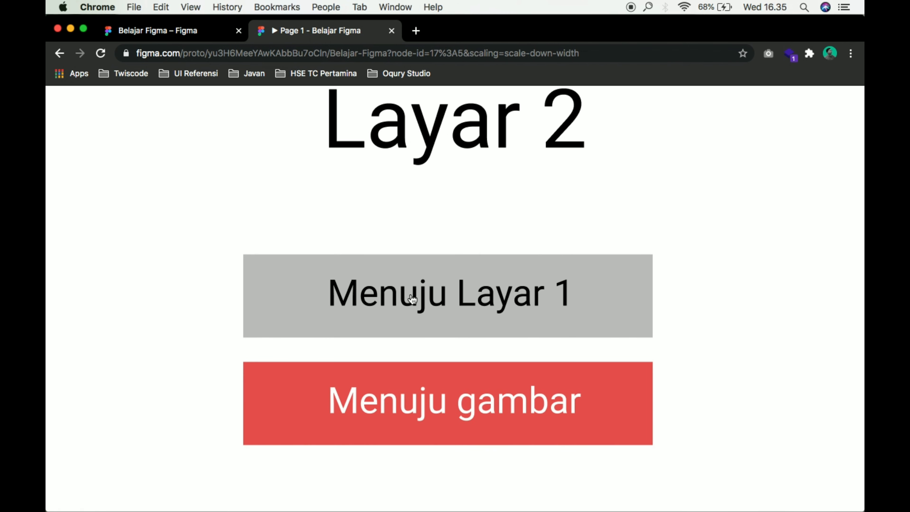
click(433, 272)
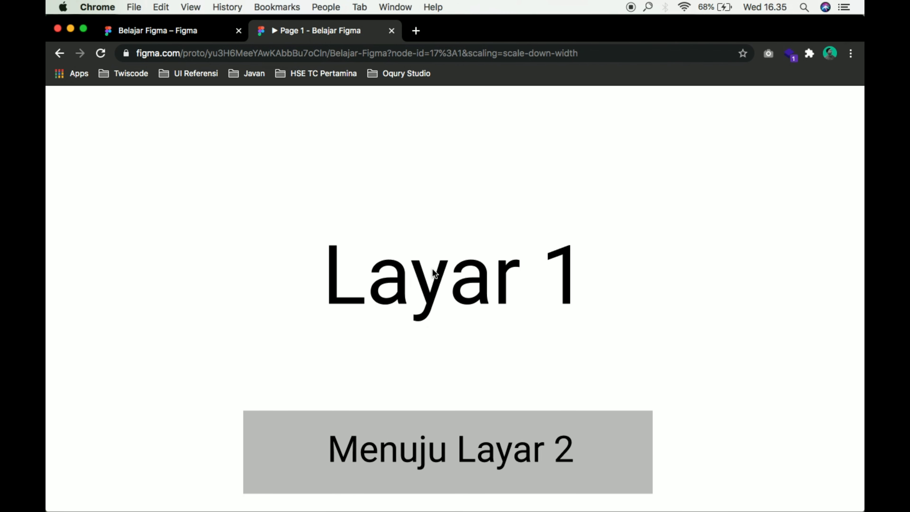
scroll(424, 297, down, 5)
click(442, 295)
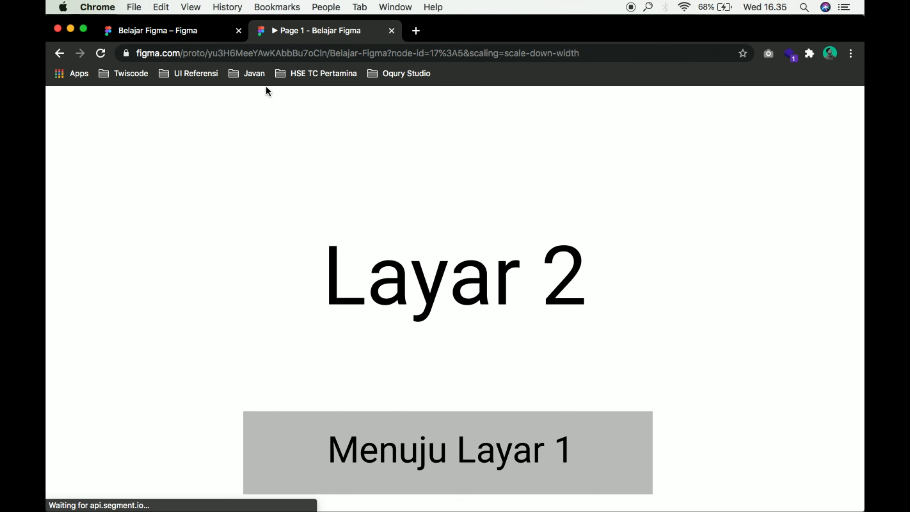
- Back in the editor, inspect the Layar 1 button's connection and select the Desktop - 2 frame
click(190, 31)
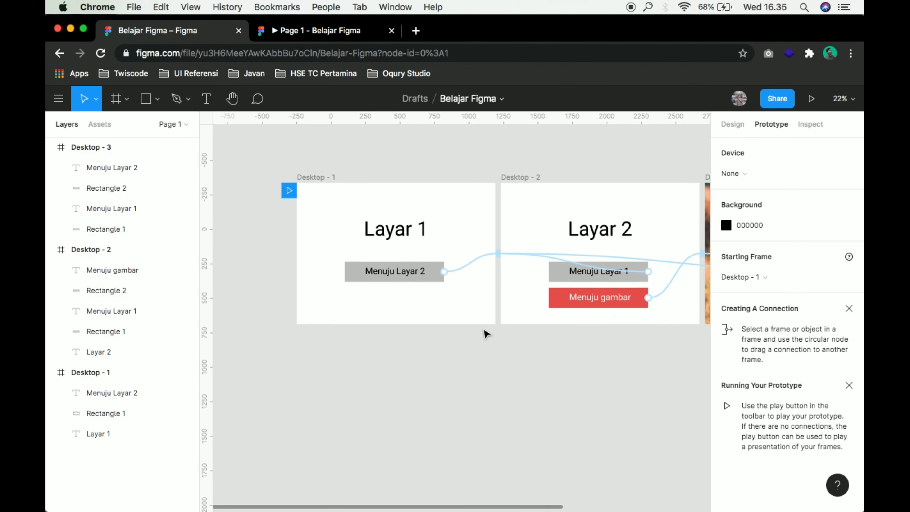
click(422, 236)
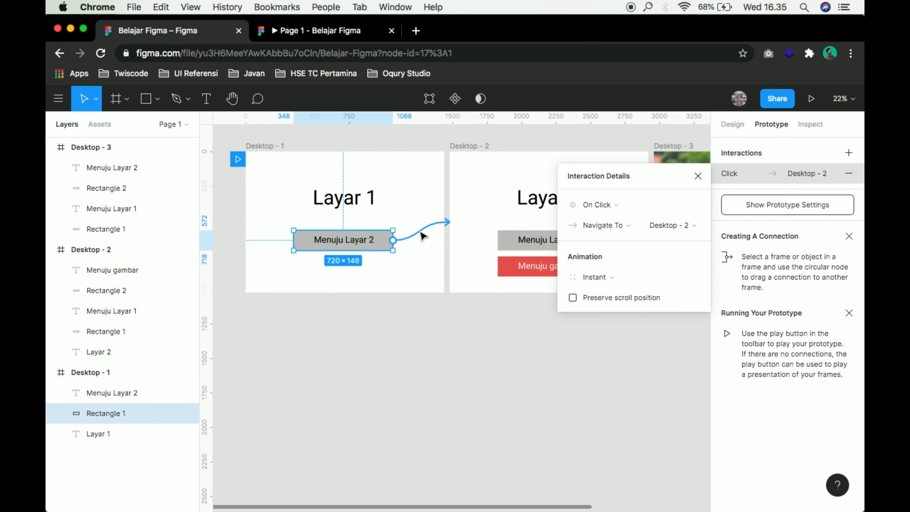
click(697, 176)
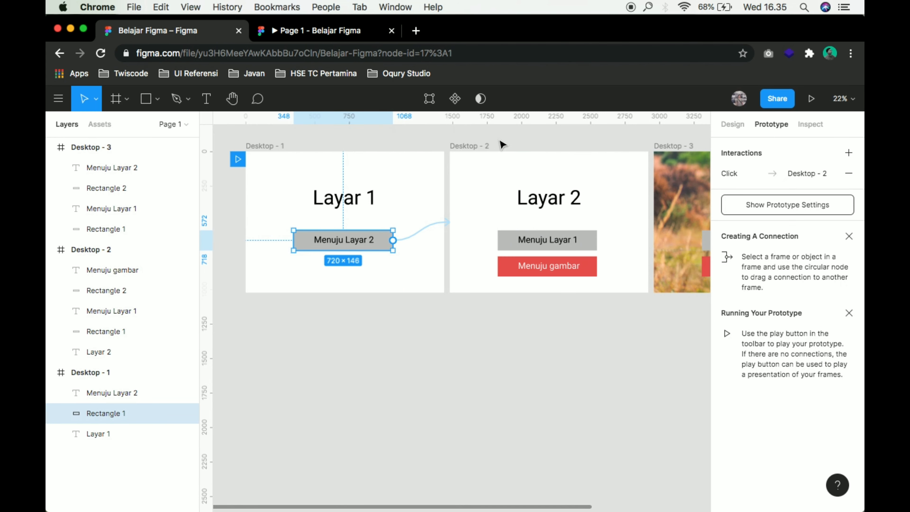
click(477, 146)
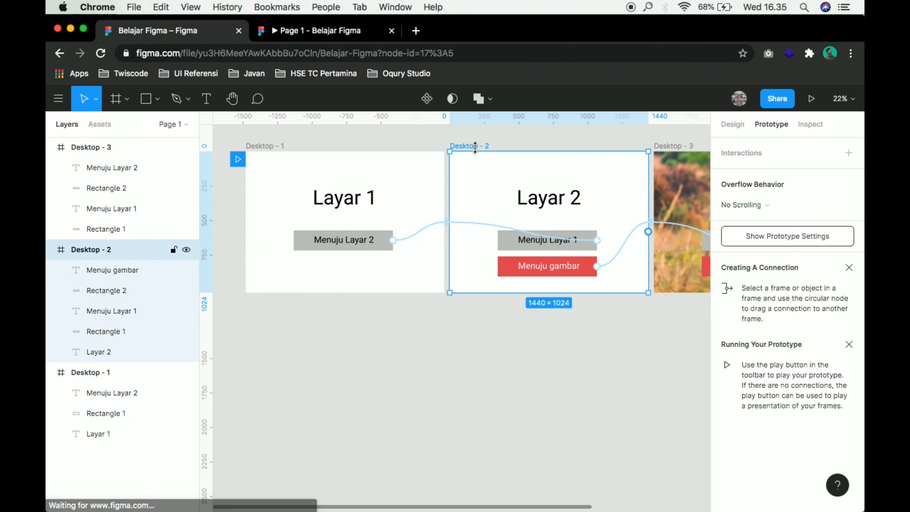
- Change Desktop - 2's fill from white to light yellow F6DE71, then deselect the frame
click(733, 124)
scroll(743, 392, down, 3)
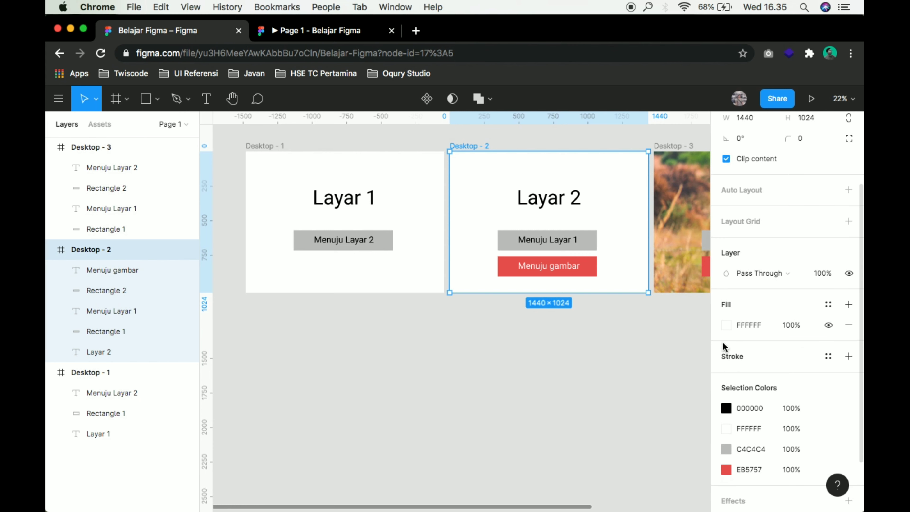
click(726, 325)
click(603, 450)
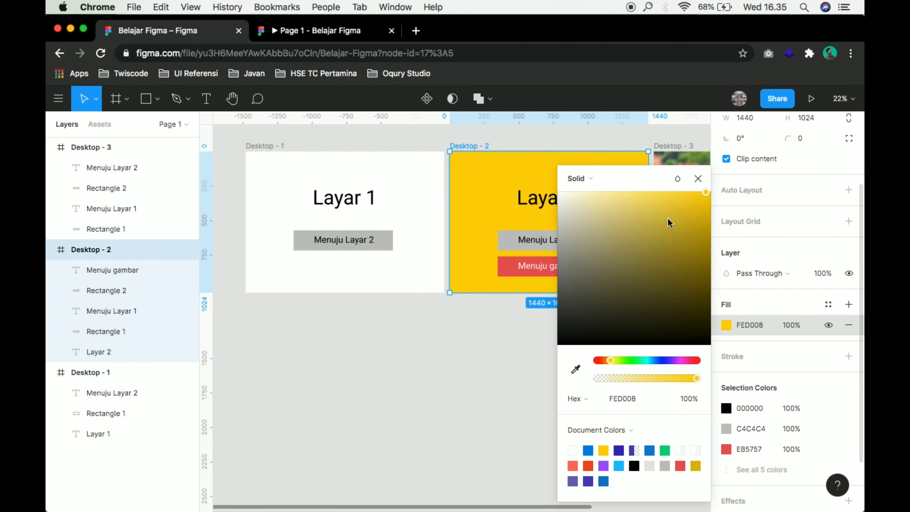
drag(669, 222, 640, 196)
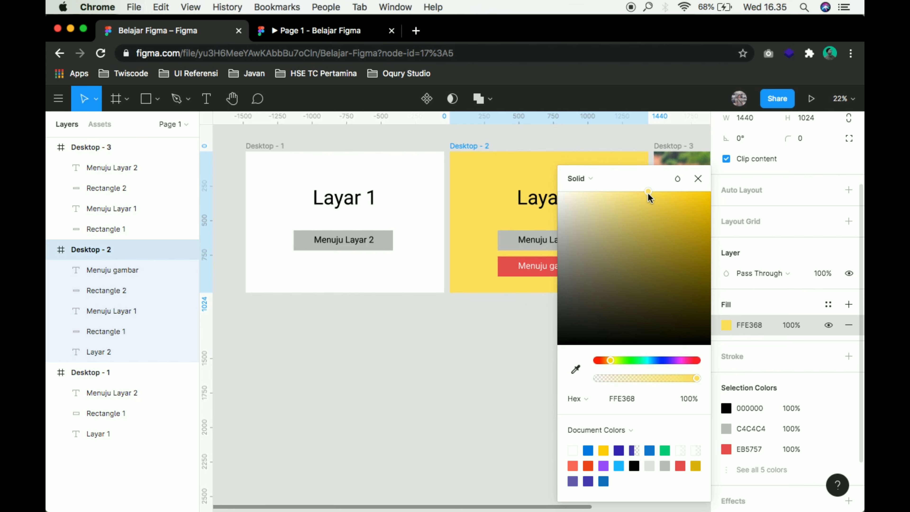
click(727, 167)
click(591, 329)
scroll(591, 329, right, 2)
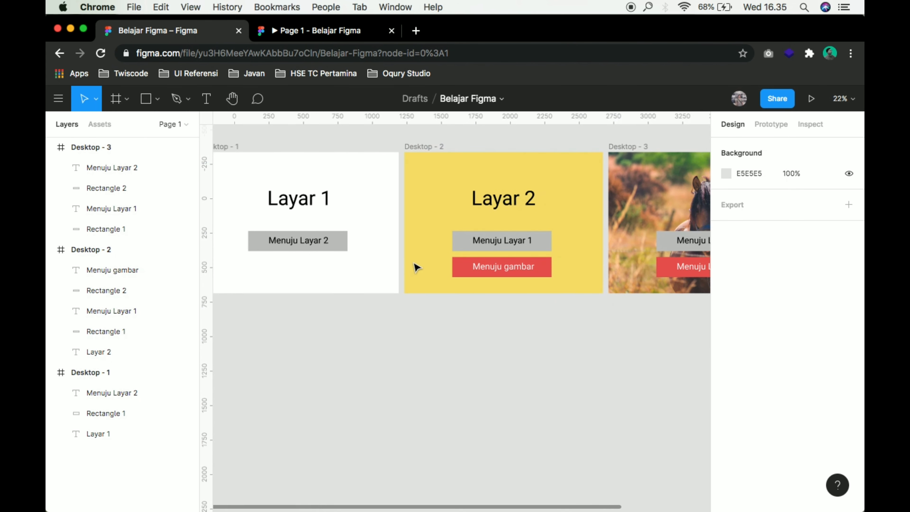
- Toggle the preview between Layar 1 and yellow Layar 2, then show the editor's prototype connections
scroll(415, 267, left, 2)
scroll(416, 267, up, 1)
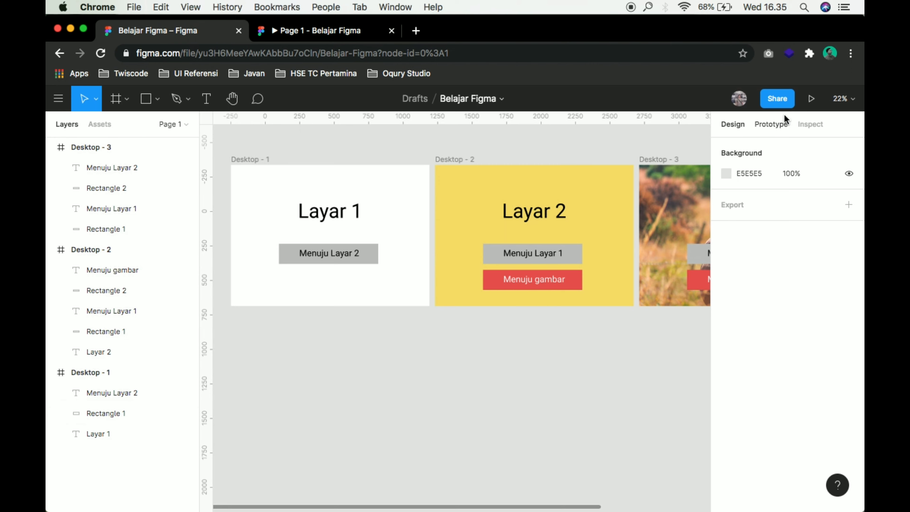
click(335, 31)
click(478, 448)
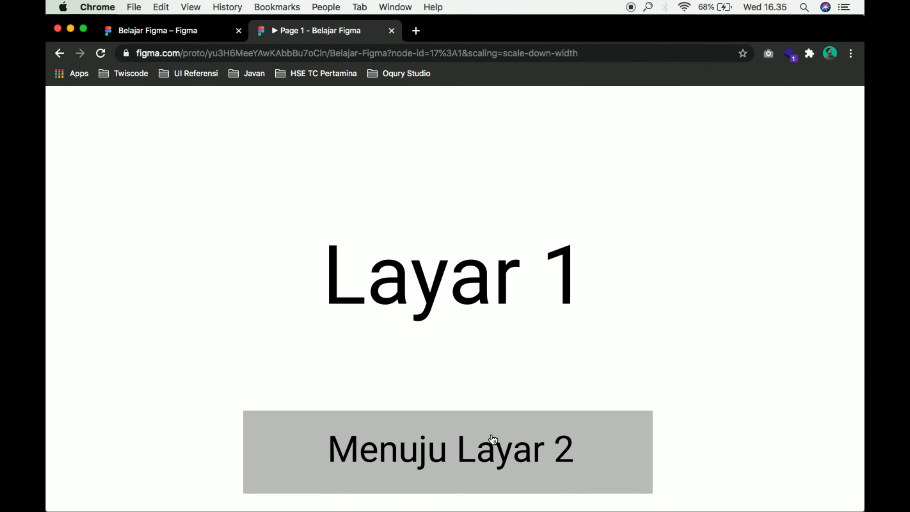
click(484, 445)
click(489, 441)
click(492, 439)
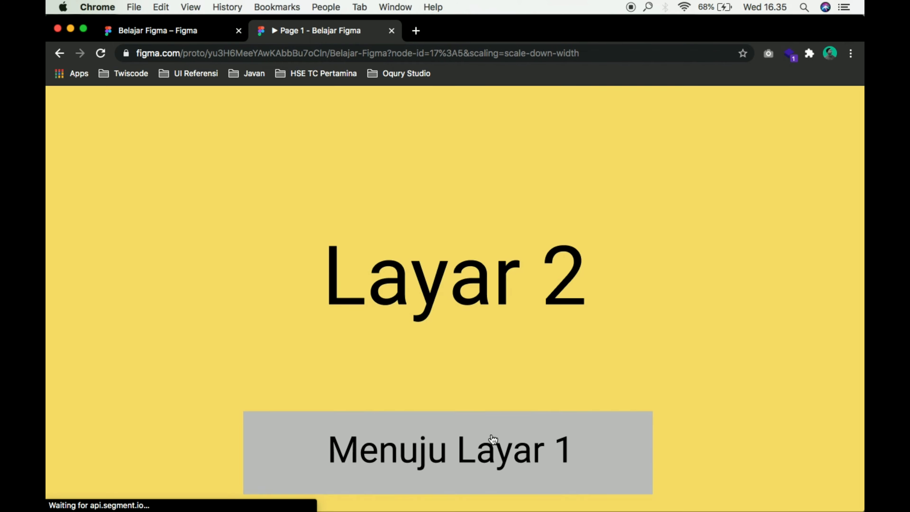
click(491, 436)
click(181, 34)
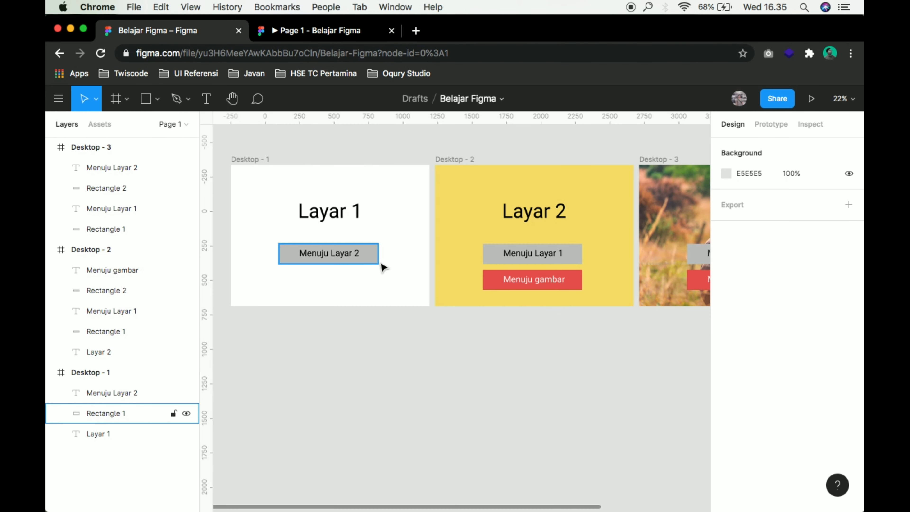
click(768, 123)
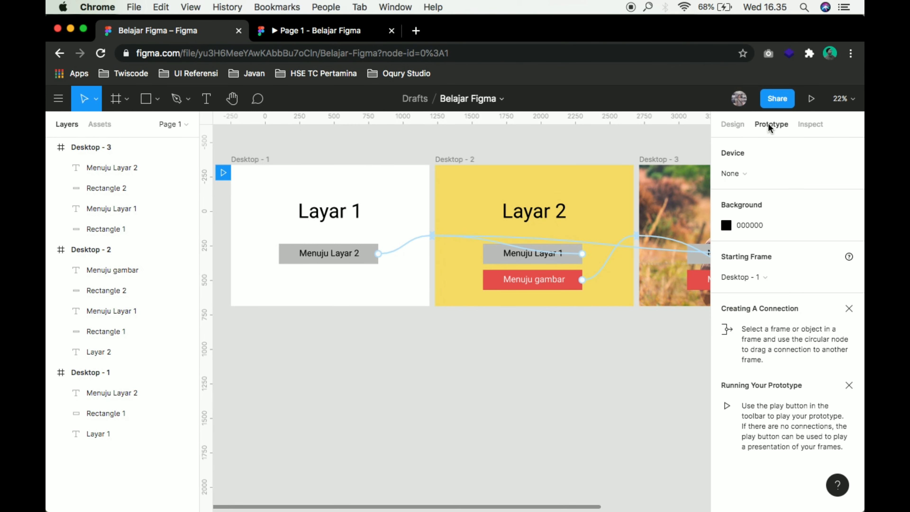
- Set the Menuju Layar 2 connection to On Click, Smart Animate, Ease In And Out easing
click(407, 249)
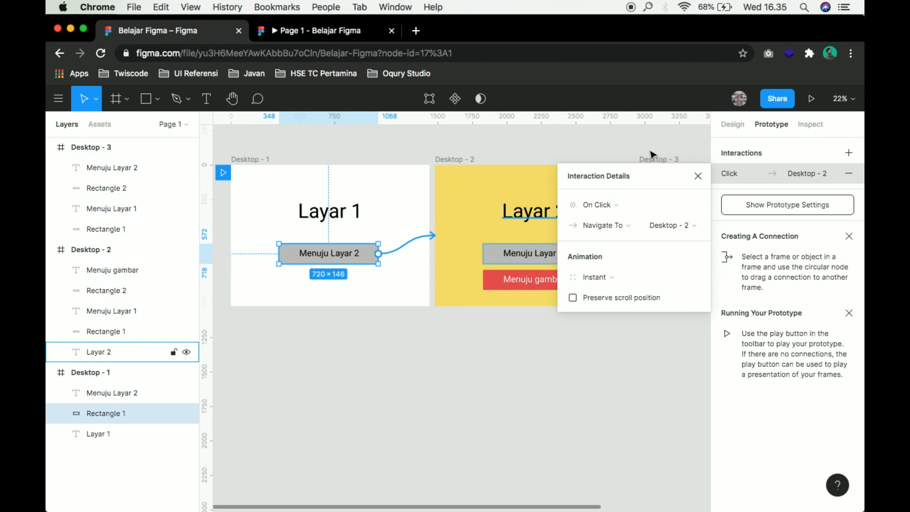
click(629, 211)
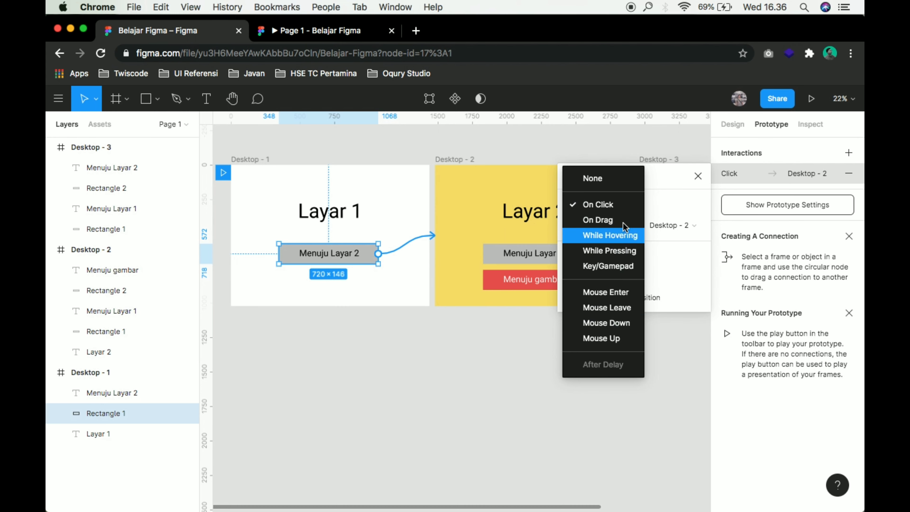
click(626, 208)
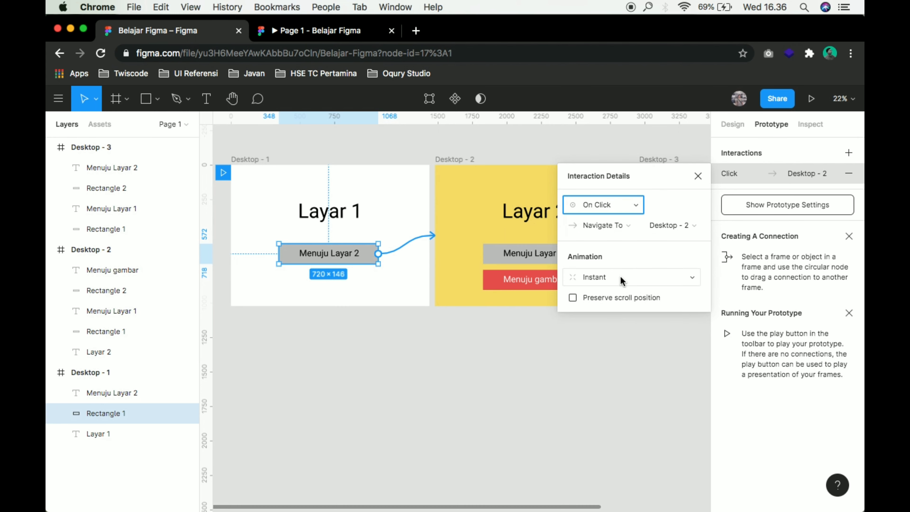
click(623, 278)
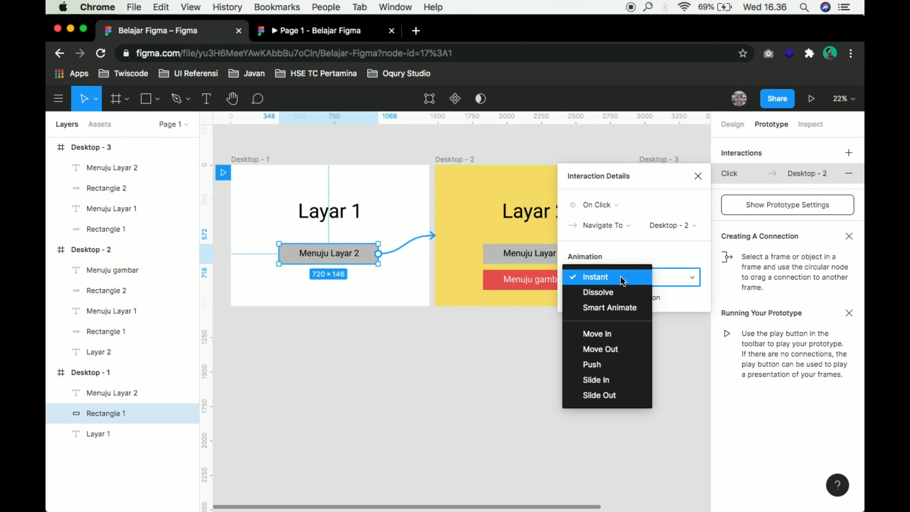
click(613, 313)
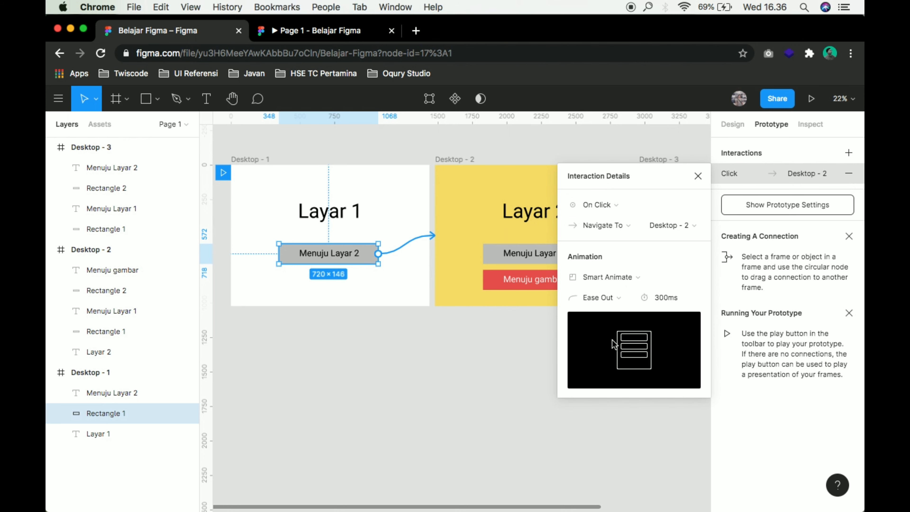
click(613, 301)
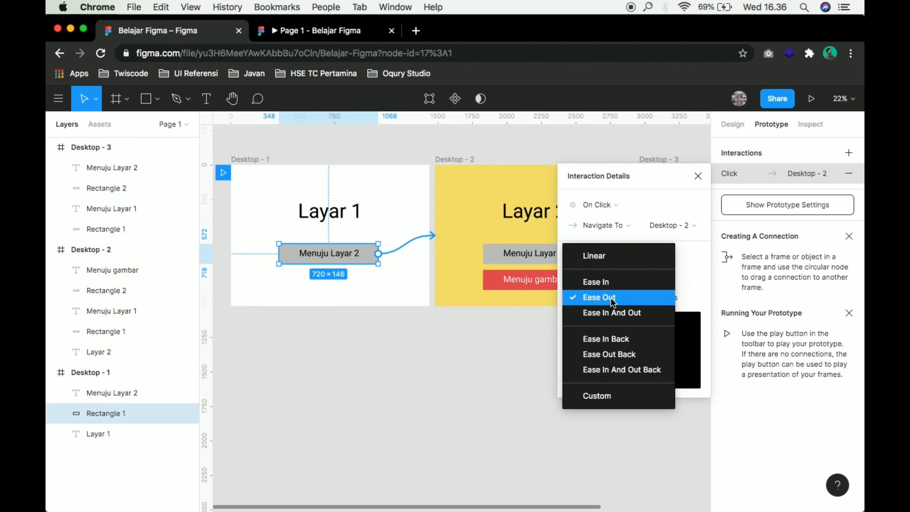
click(610, 313)
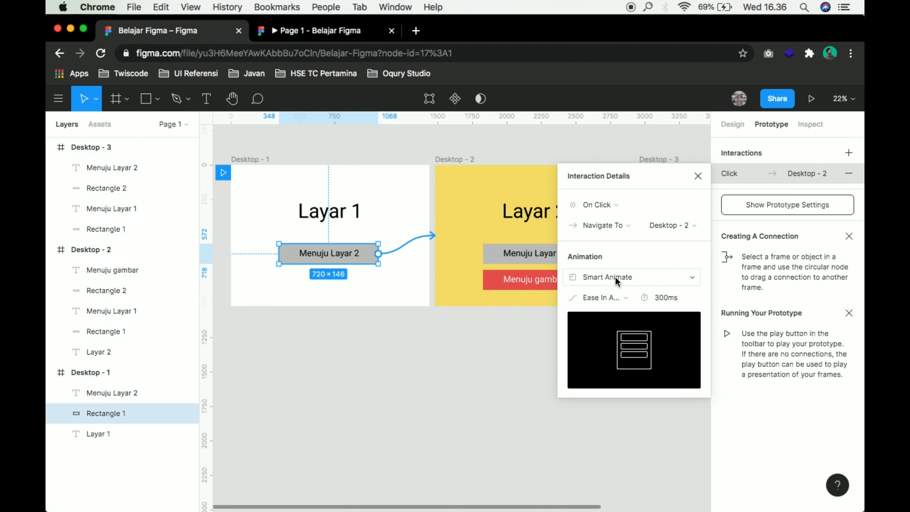
click(698, 176)
- Give Layar 2's Menuju Layar 1 link to Desktop - 1 a Dissolve animation
click(497, 255)
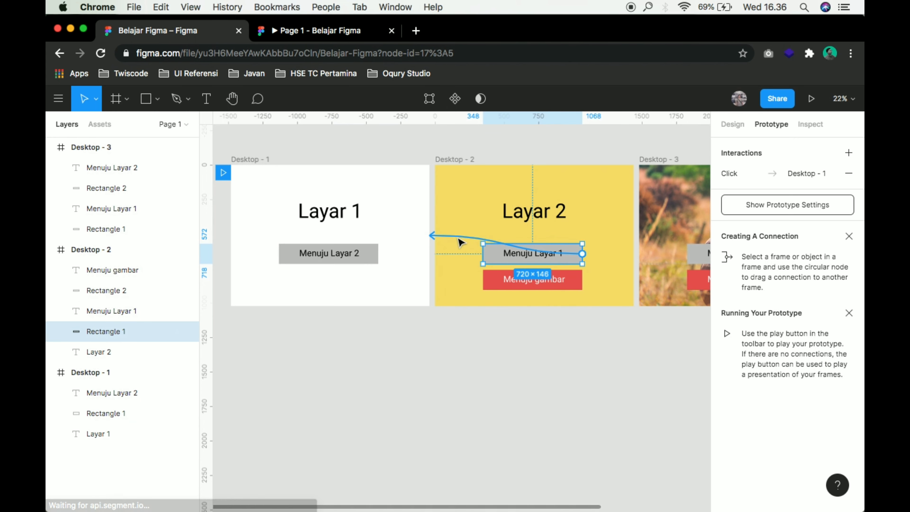
click(460, 237)
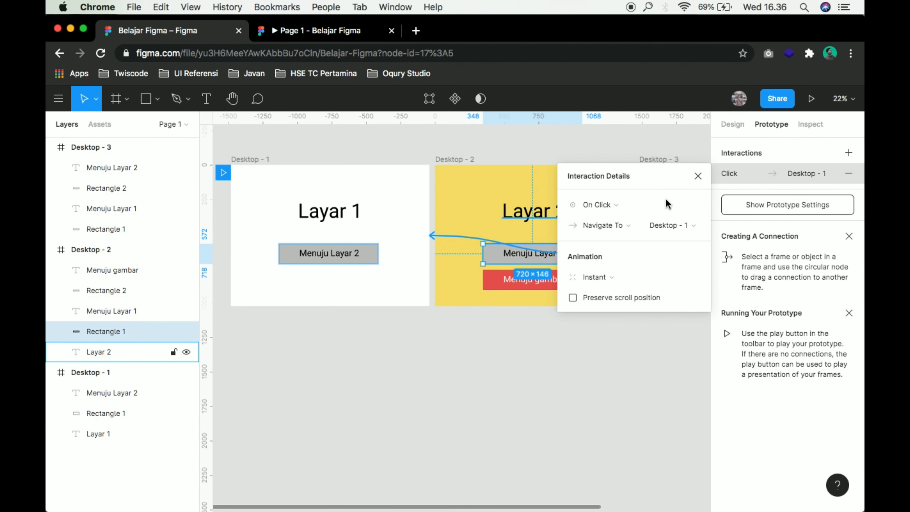
click(589, 283)
click(598, 292)
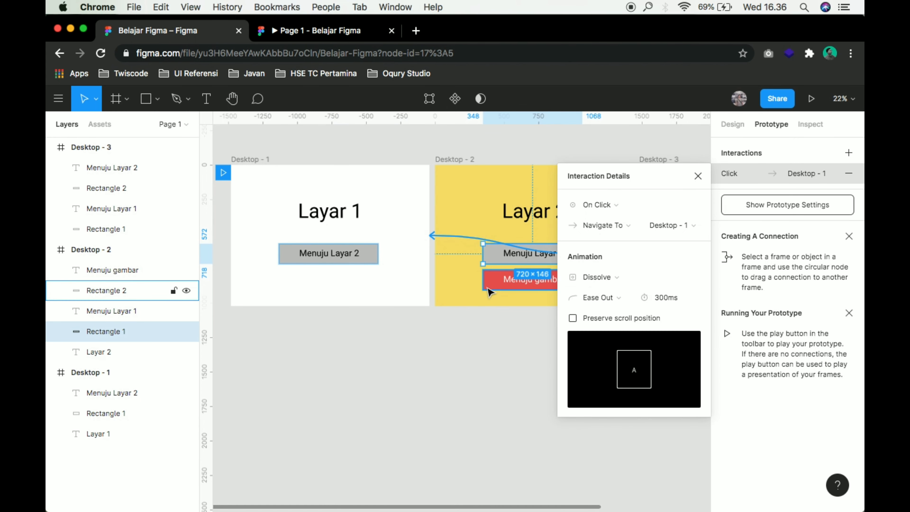
- Give the Menuju gambar link to Desktop - 3 a Move Out animation
click(490, 289)
scroll(498, 286, right, 3)
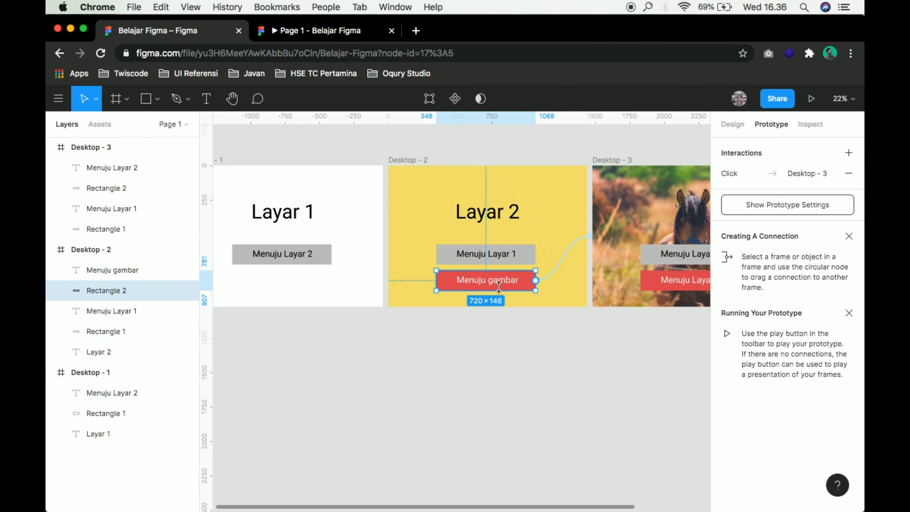
scroll(498, 286, right, 2)
click(552, 252)
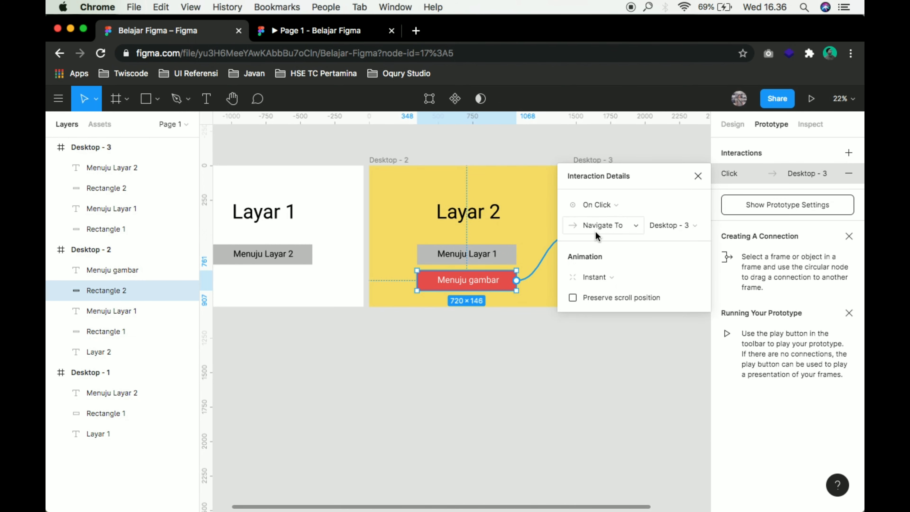
click(609, 278)
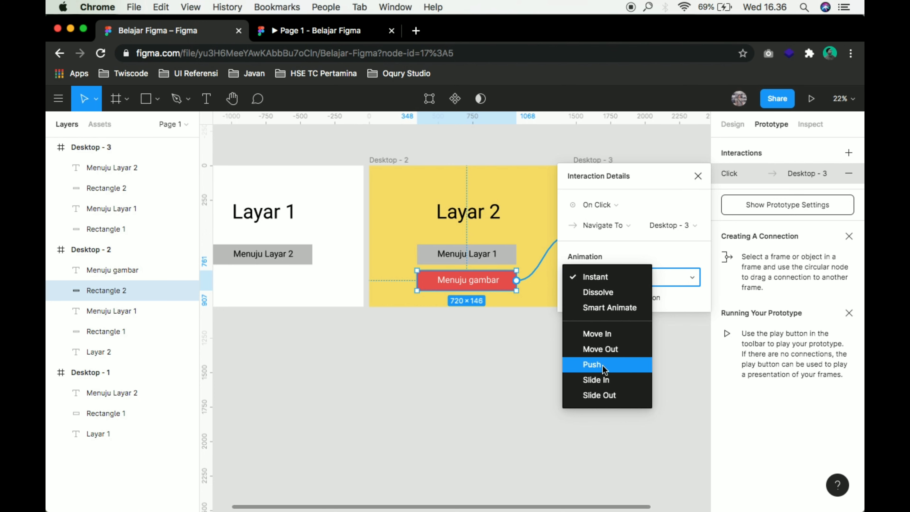
click(615, 350)
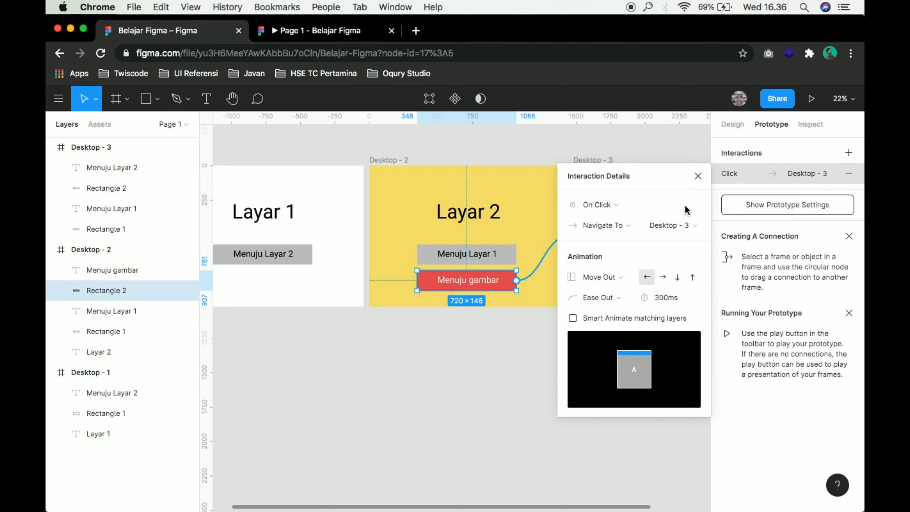
click(698, 176)
click(630, 256)
- Set the horse screen's Menuju Layar 1 link to Desktop - 1 to a Push animation
scroll(621, 261, right, 3)
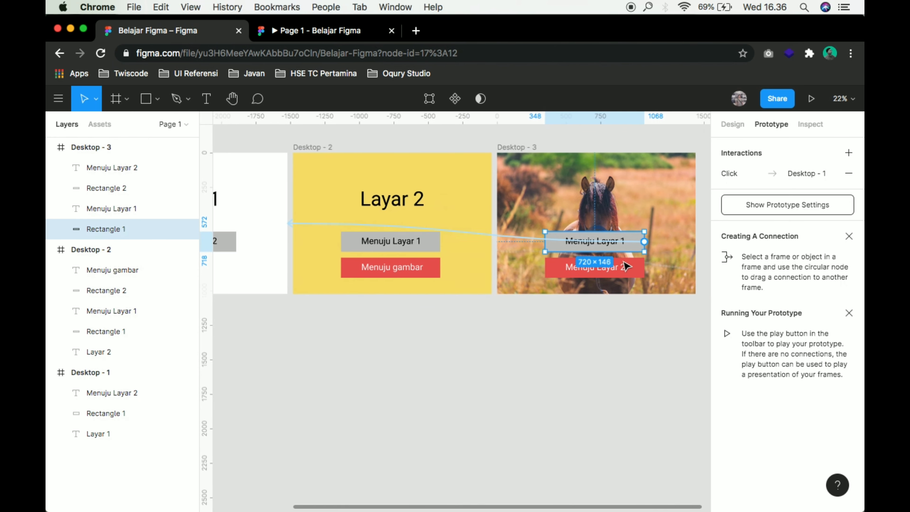
click(496, 240)
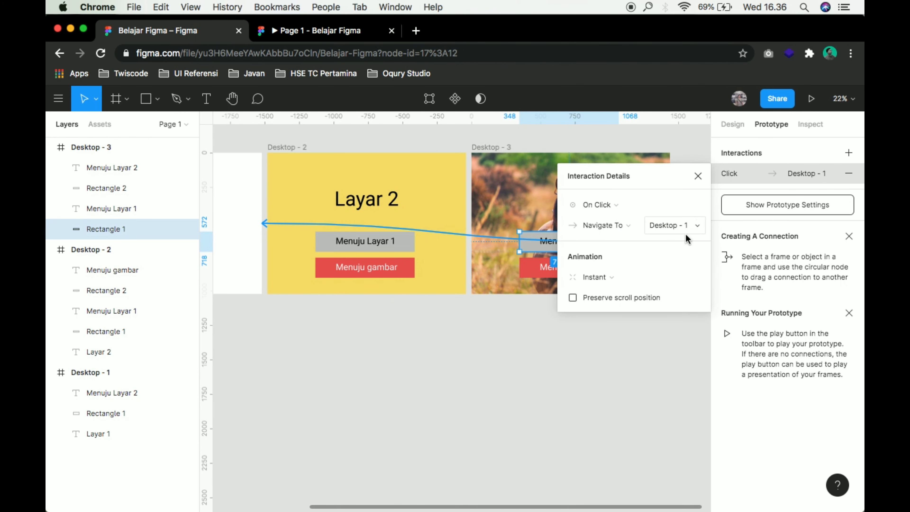
click(609, 278)
click(619, 365)
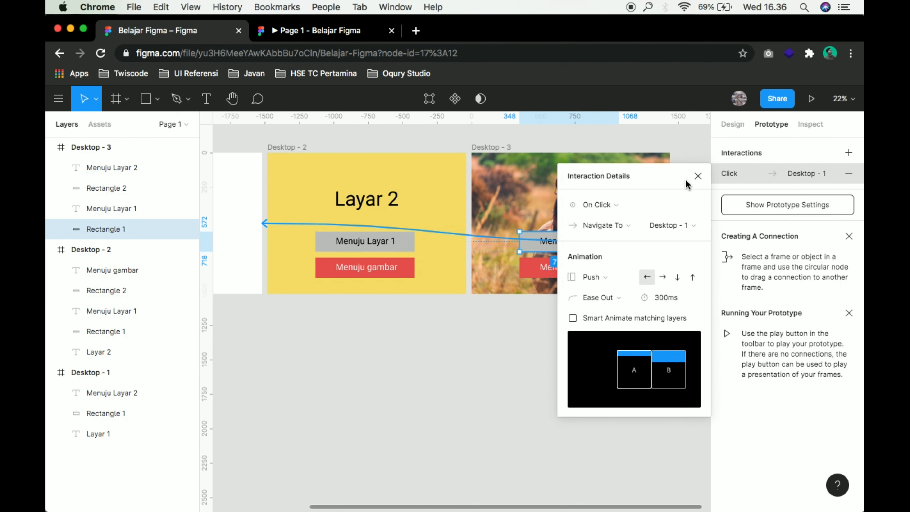
click(696, 176)
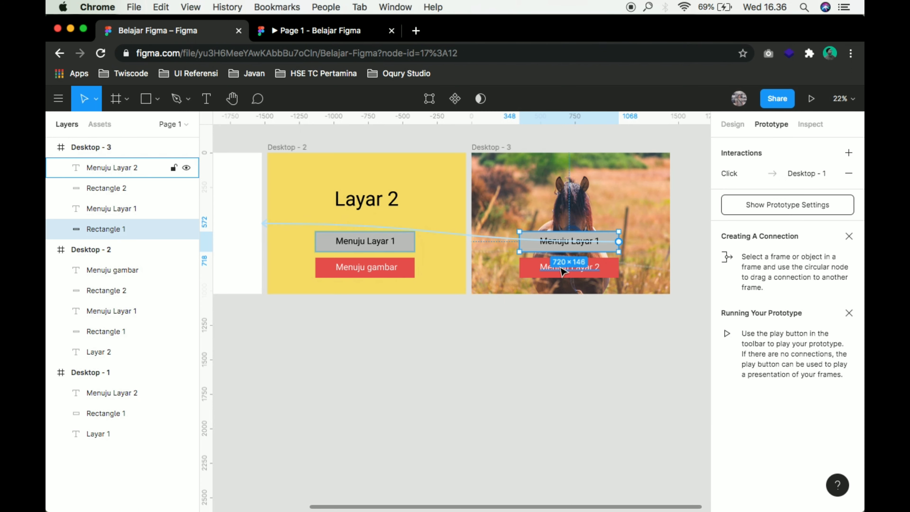
- Set the red Menuju Layar 2 link to Desktop - 2 to Slide Out, then clear the selection
click(542, 273)
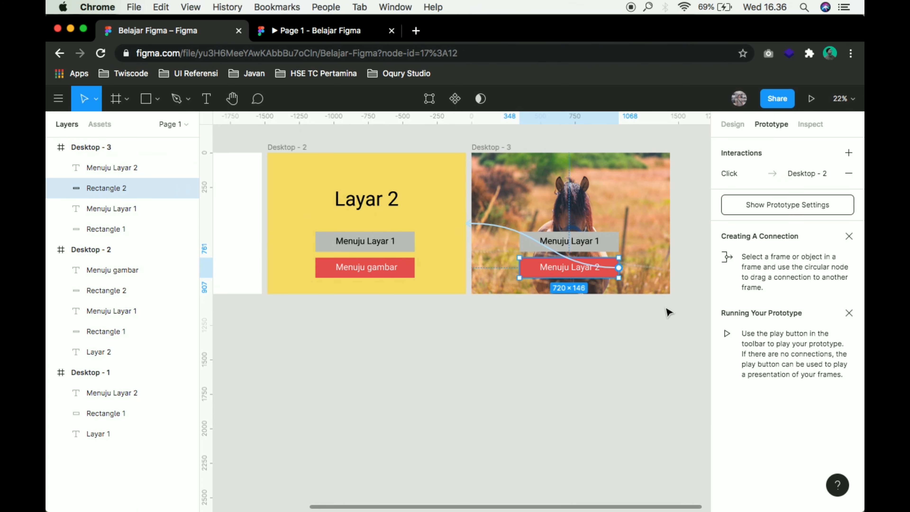
click(506, 231)
click(605, 277)
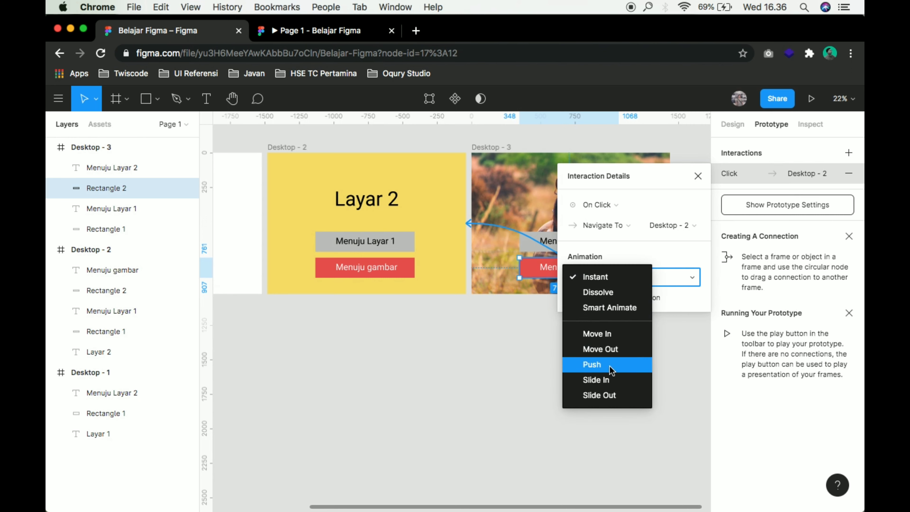
click(608, 396)
click(698, 176)
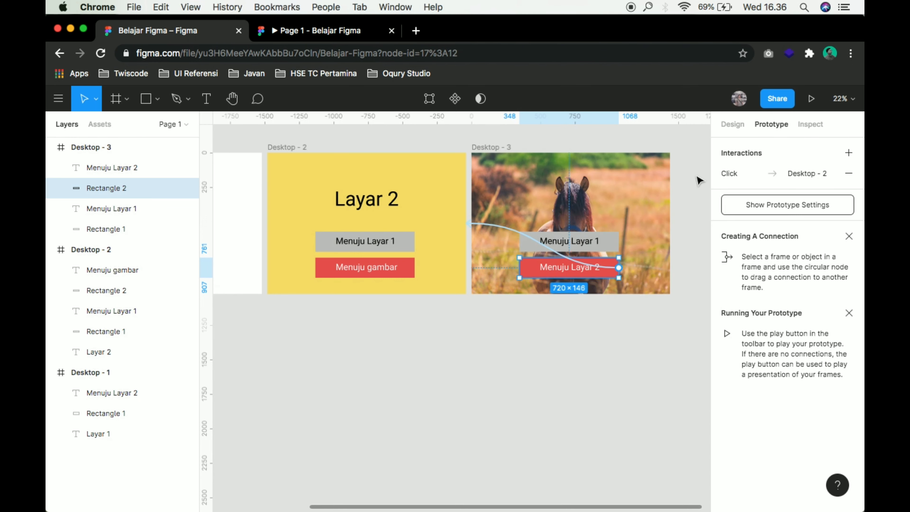
click(505, 397)
- Reload the prototype preview and reveal the clickable hotspots
click(327, 30)
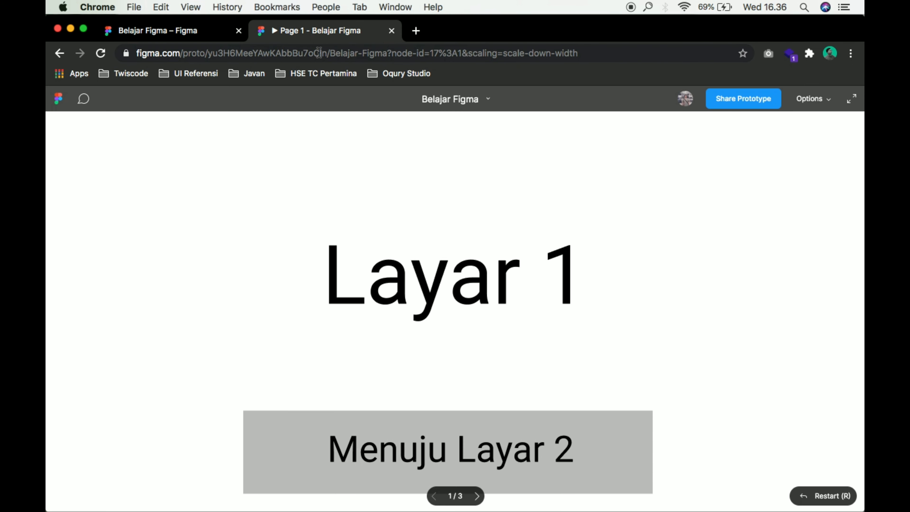
click(319, 53)
key(Return)
click(434, 301)
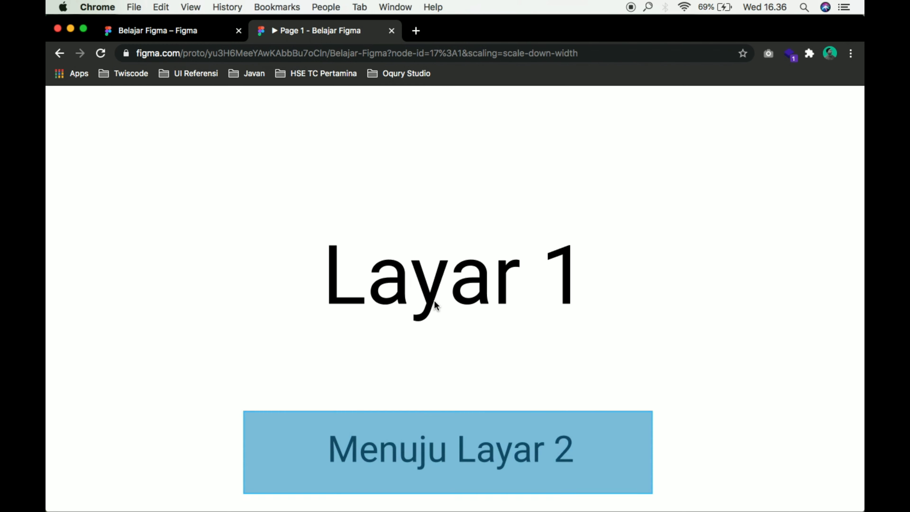
- Toggle back and forth between Layar 1 and Layar 2 several times
click(456, 468)
click(456, 467)
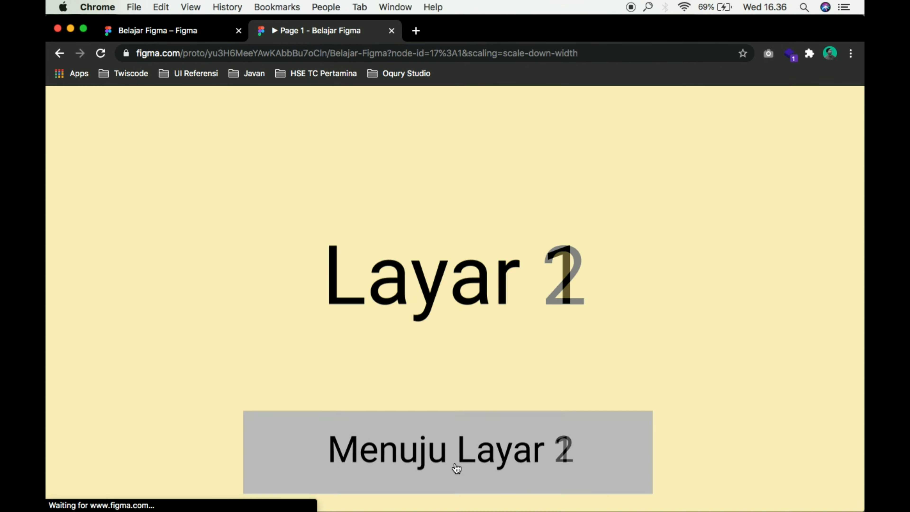
click(456, 467)
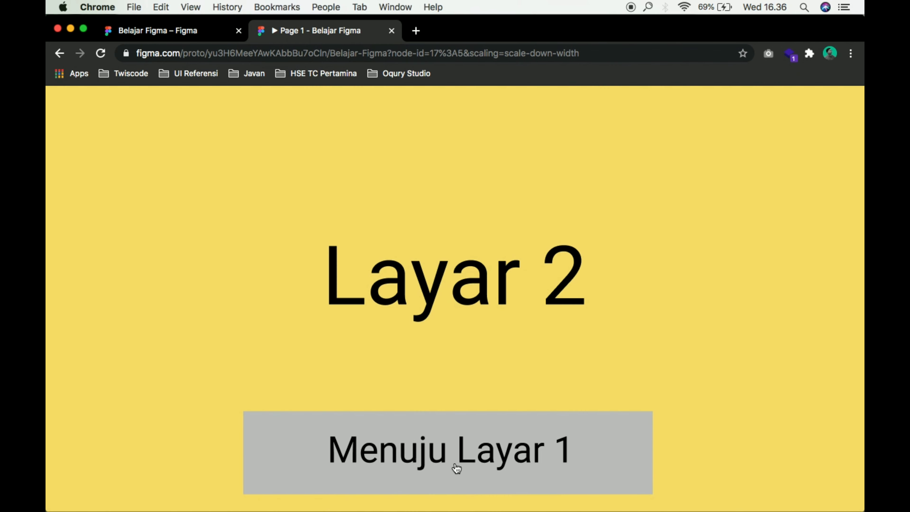
click(456, 468)
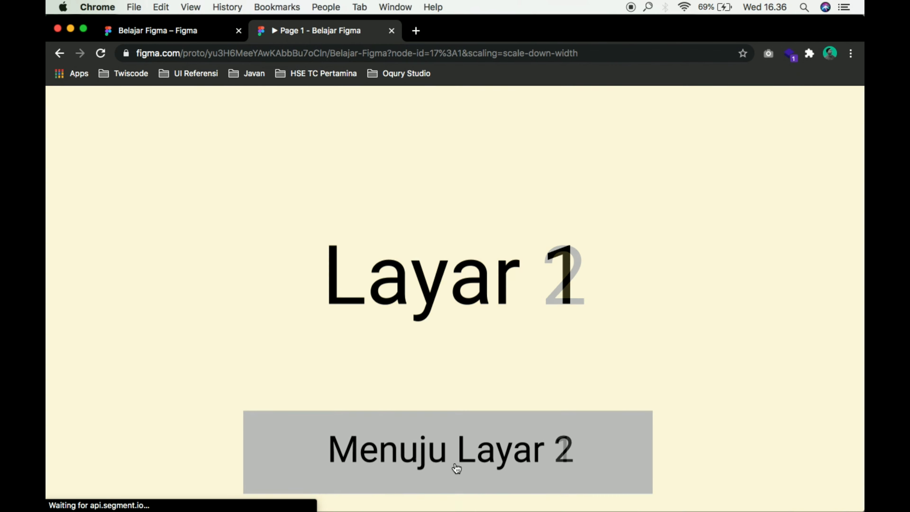
click(456, 467)
click(456, 468)
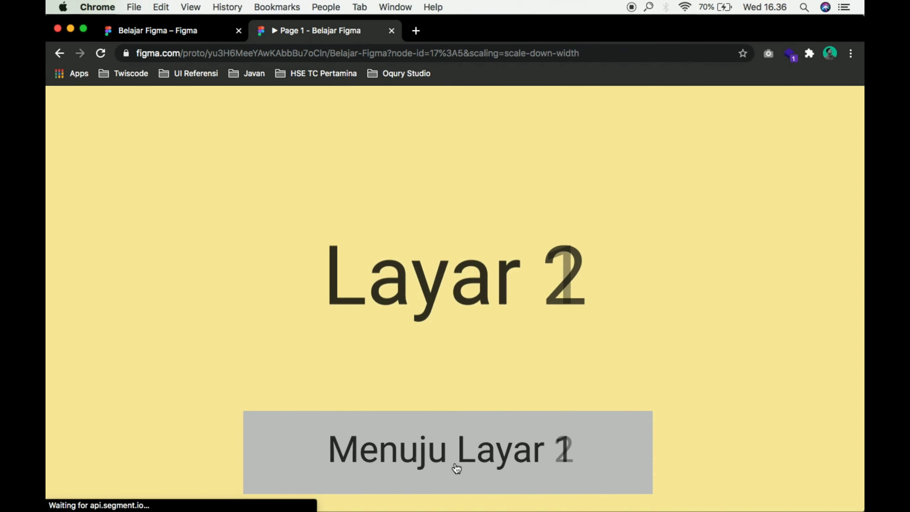
scroll(456, 467, down, 5)
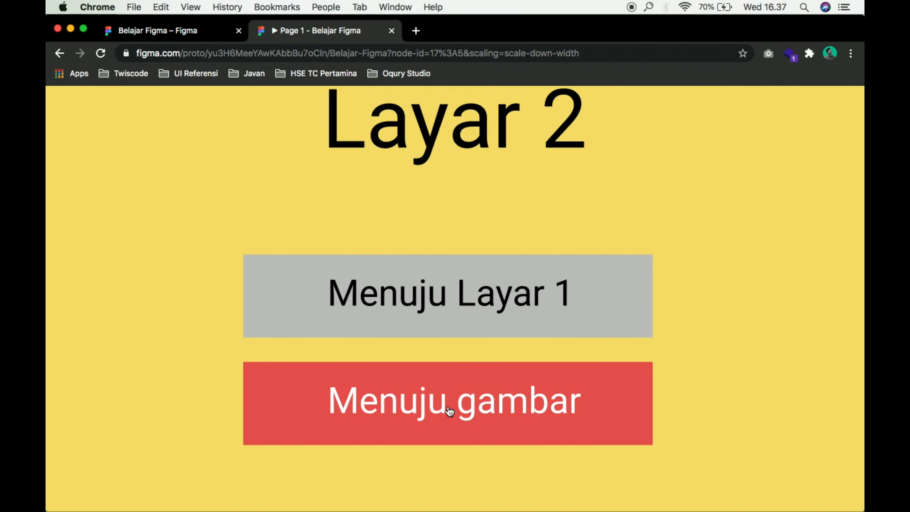
- Visit the horse screen from Layar 2 twice, return to Layar 1, then go back to the editor
click(451, 394)
scroll(447, 405, down, 5)
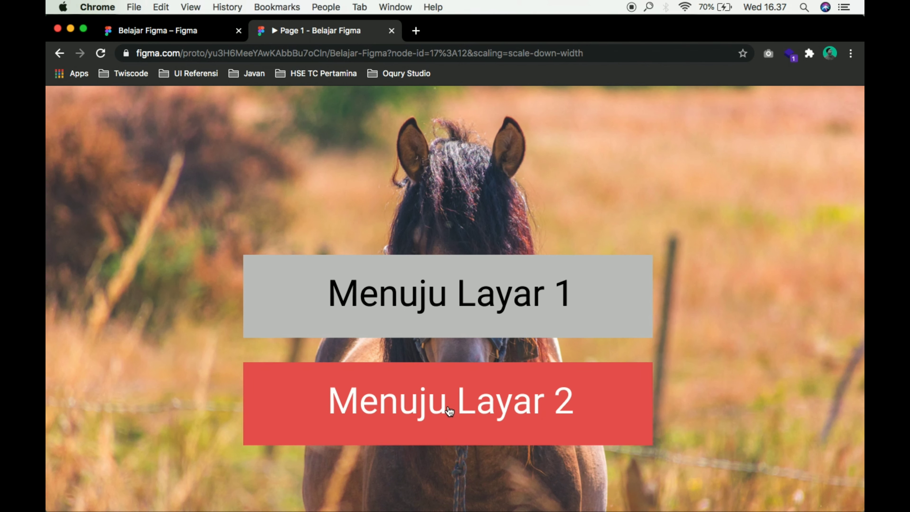
click(432, 392)
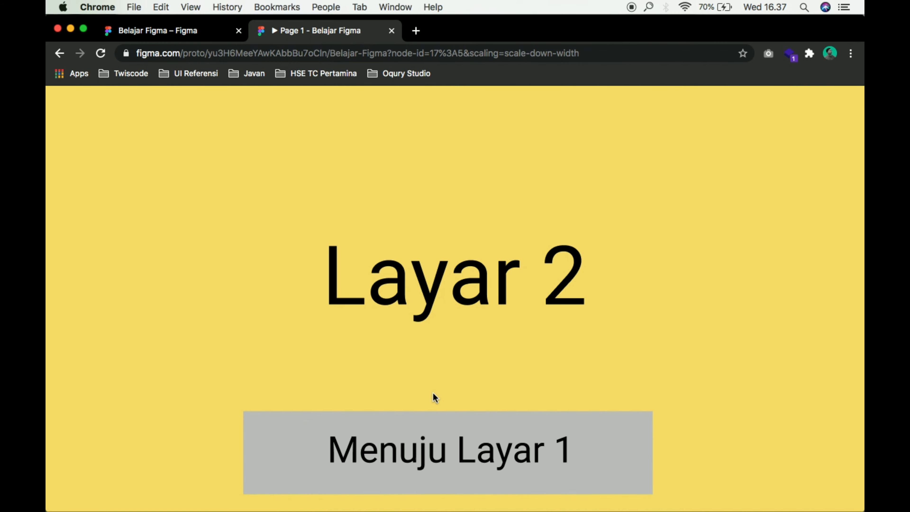
scroll(435, 397, down, 5)
click(439, 398)
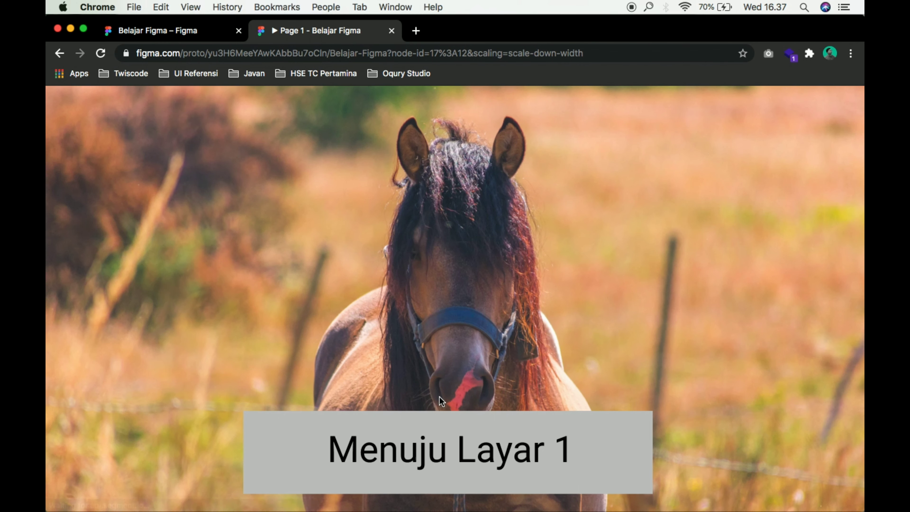
scroll(440, 400, down, 5)
click(433, 287)
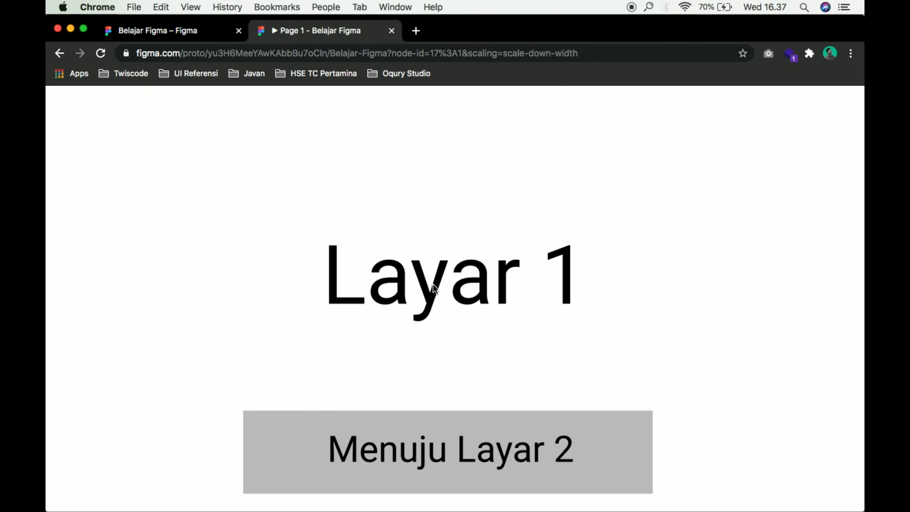
scroll(433, 287, down, 5)
click(409, 146)
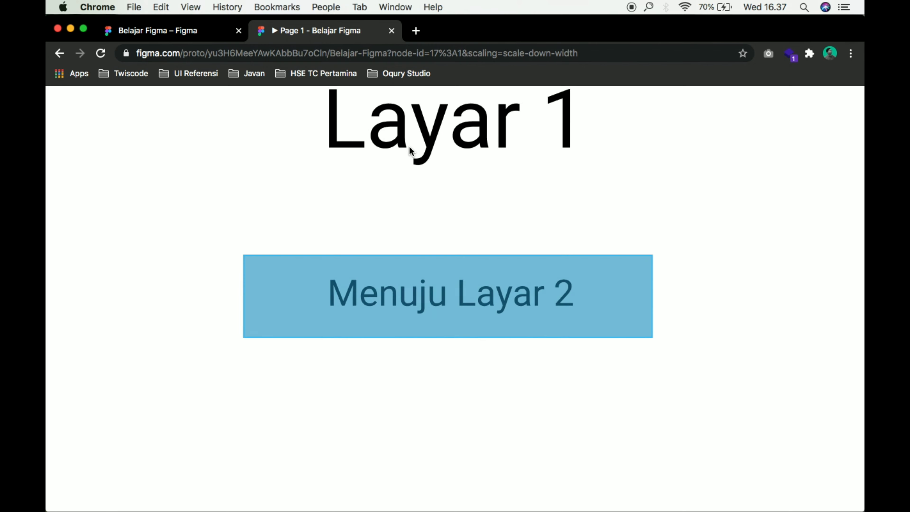
click(180, 31)
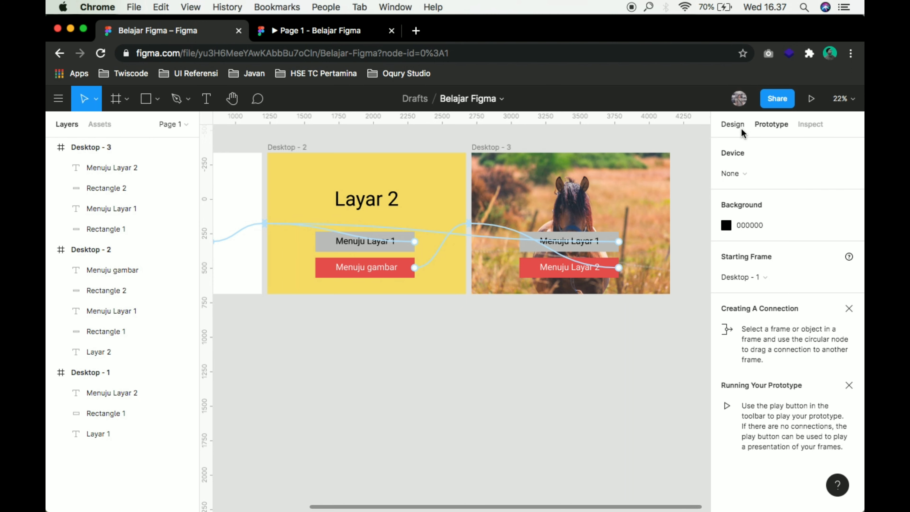
- Return to the Design panel and zoom out to show white Layar 1, yellow Layar 2 and the horse-photo screen
click(734, 126)
scroll(557, 337, down, 3)
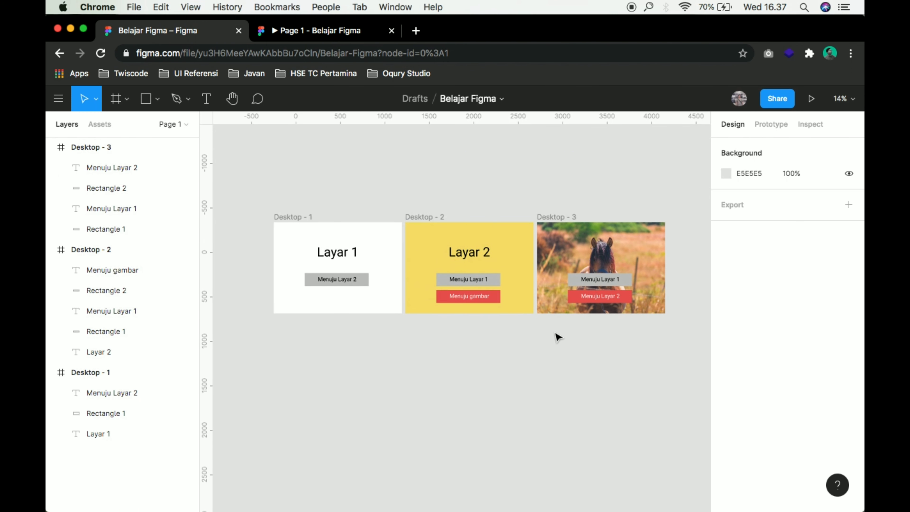